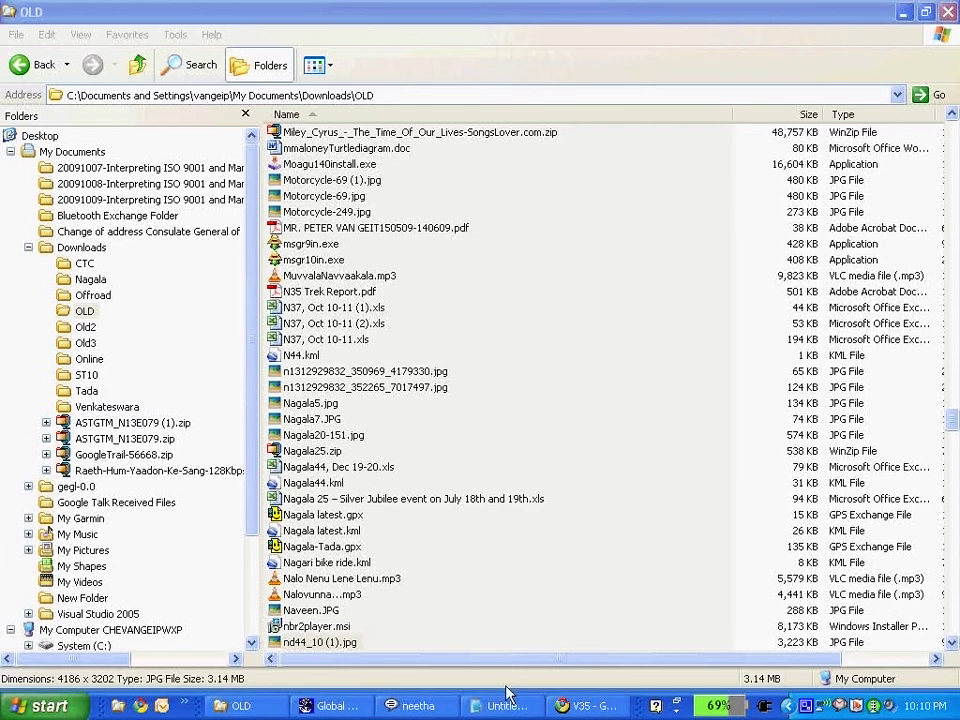
Close Global Mapper and launch OziExplorer from the Start menu
click(333, 707)
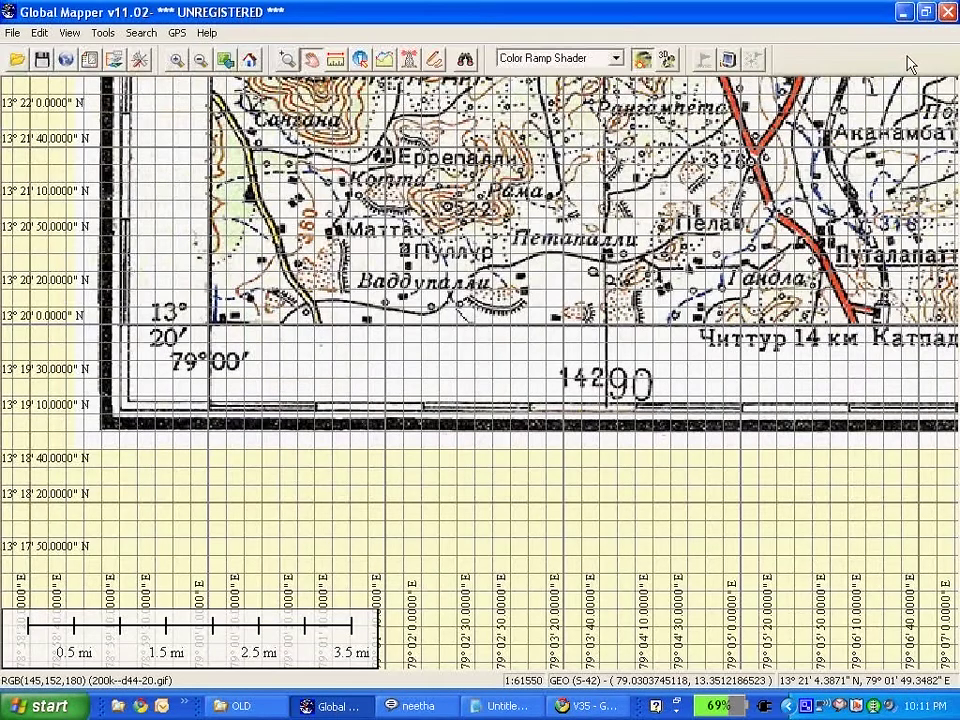
click(946, 12)
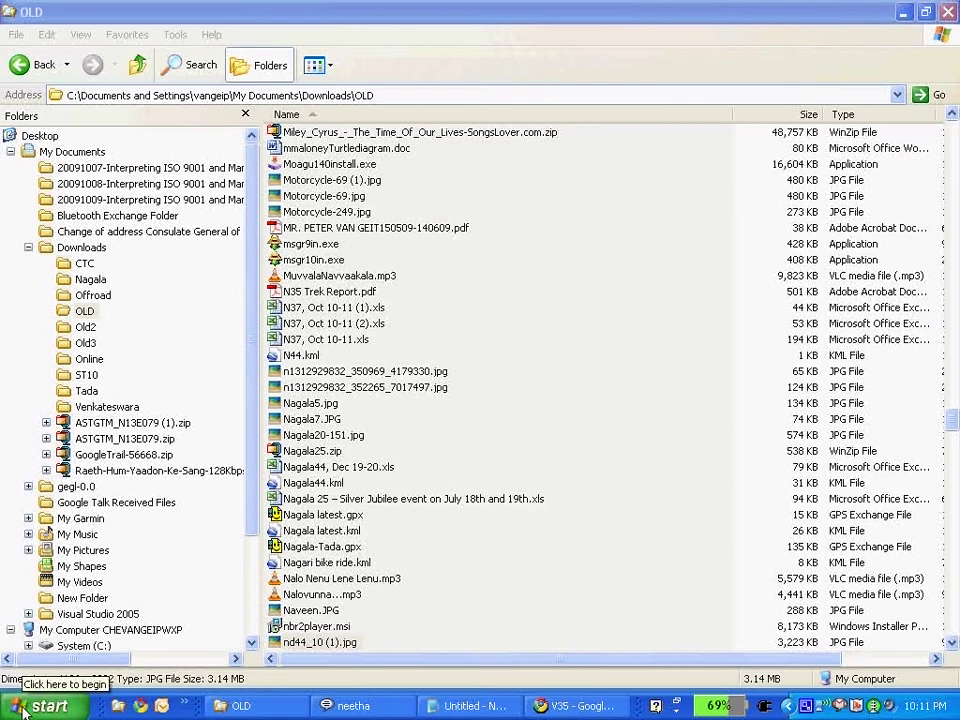
click(24, 710)
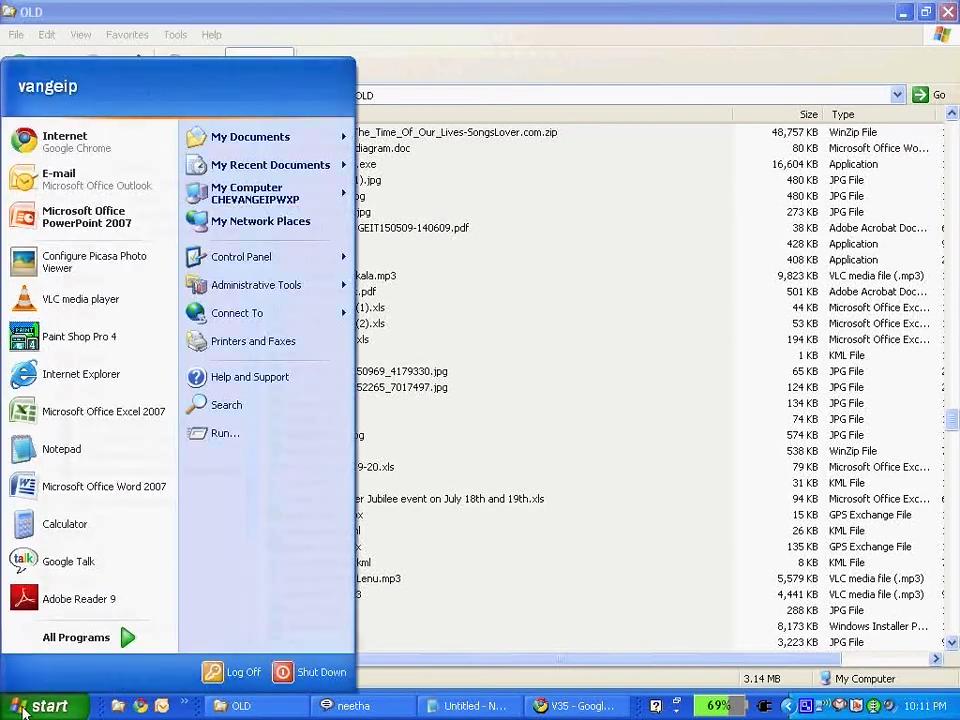
click(806, 706)
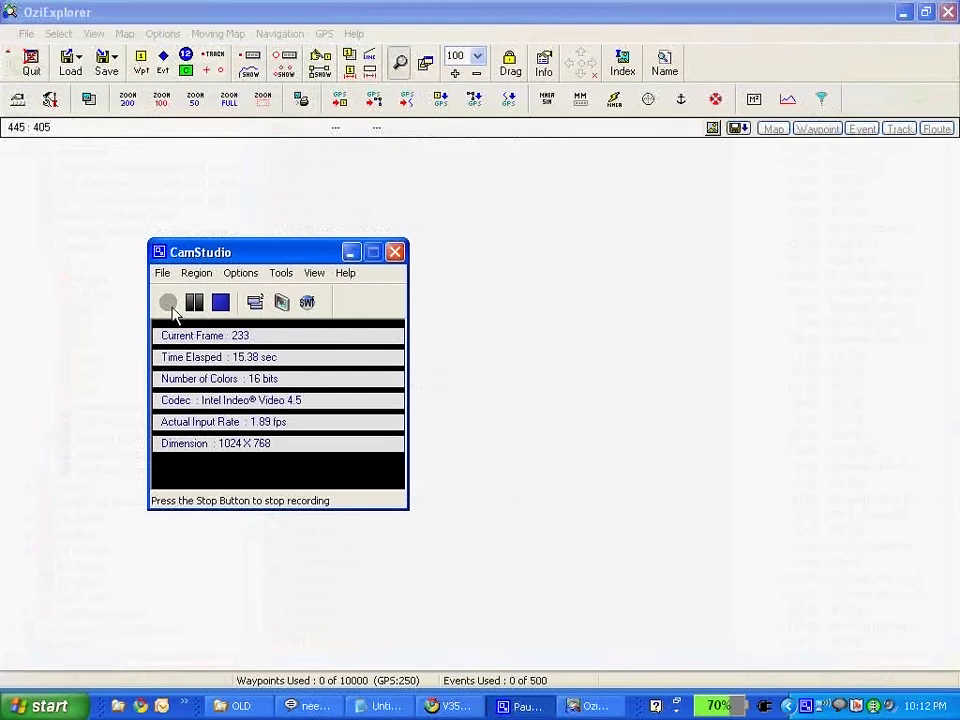
click(351, 253)
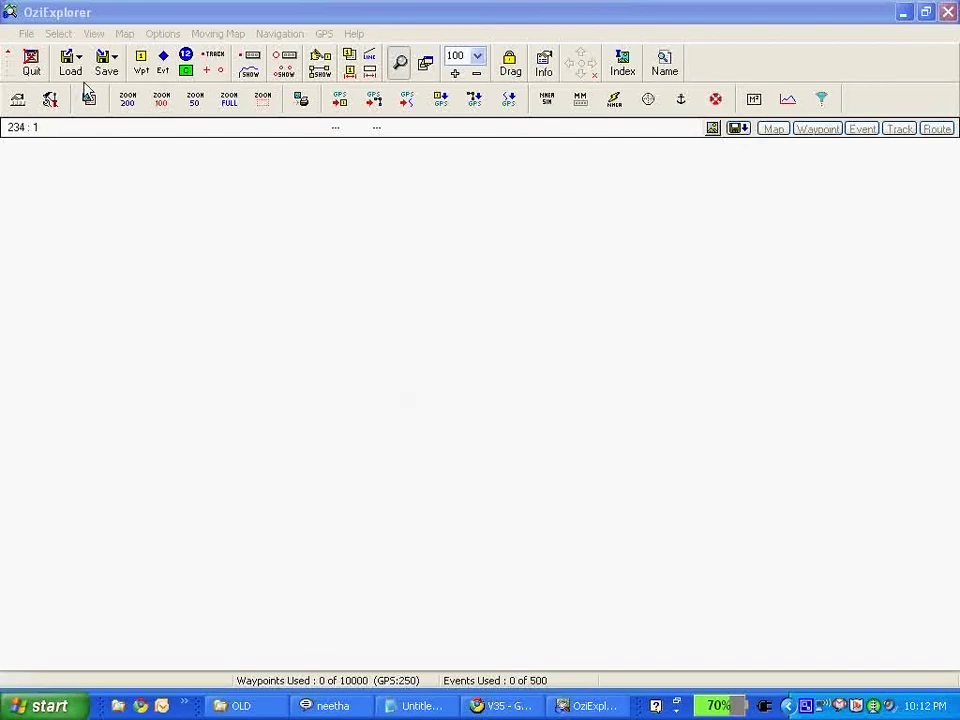
click(26, 34)
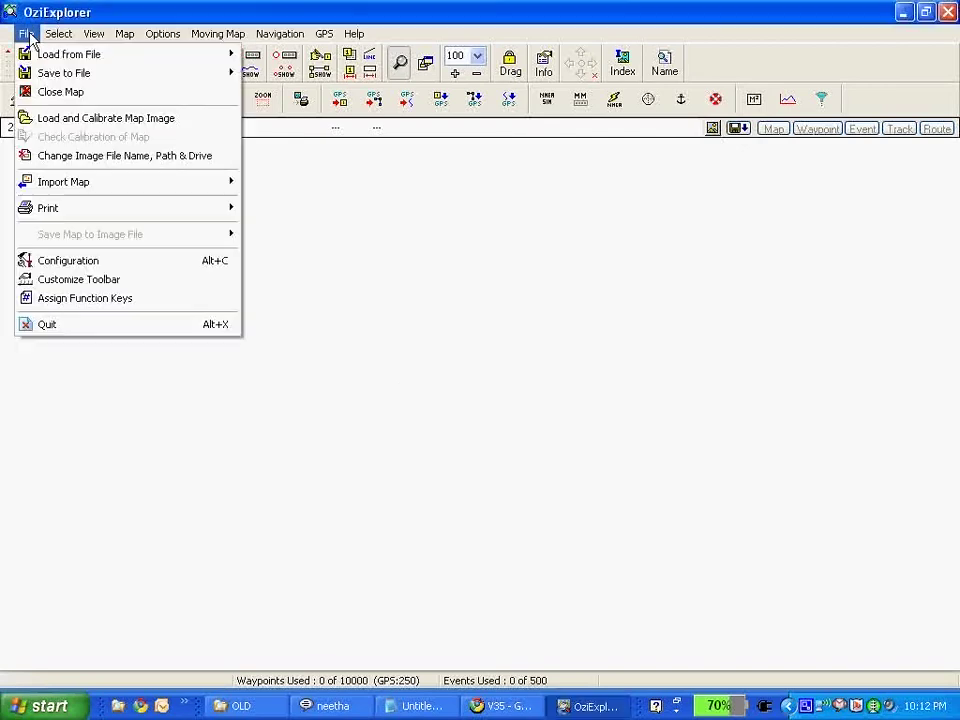
mouse_move(42, 60)
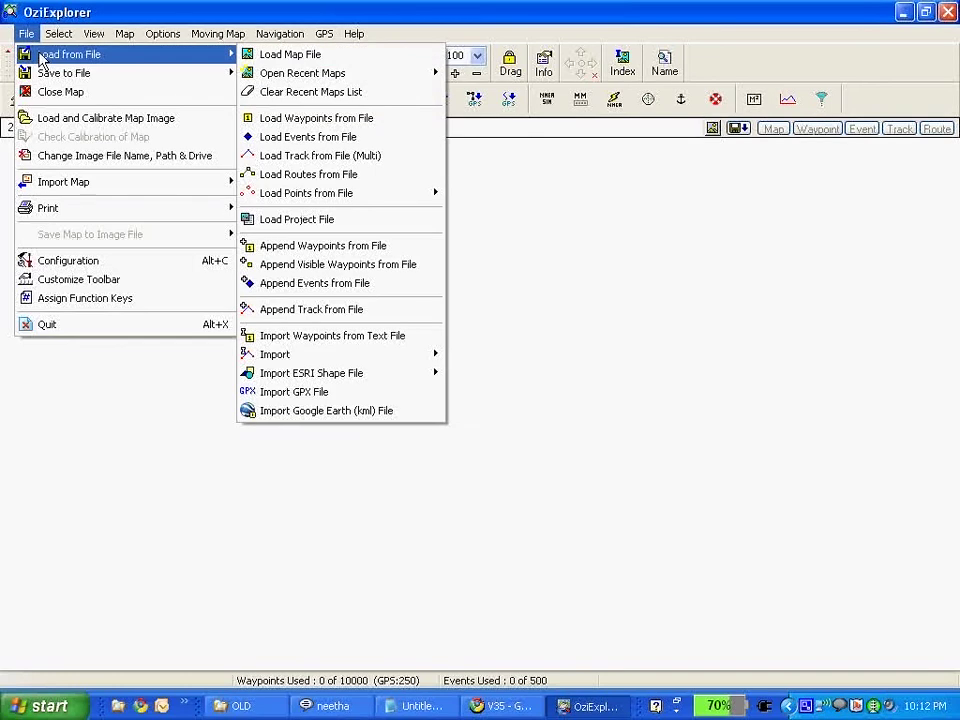
mouse_move(333, 73)
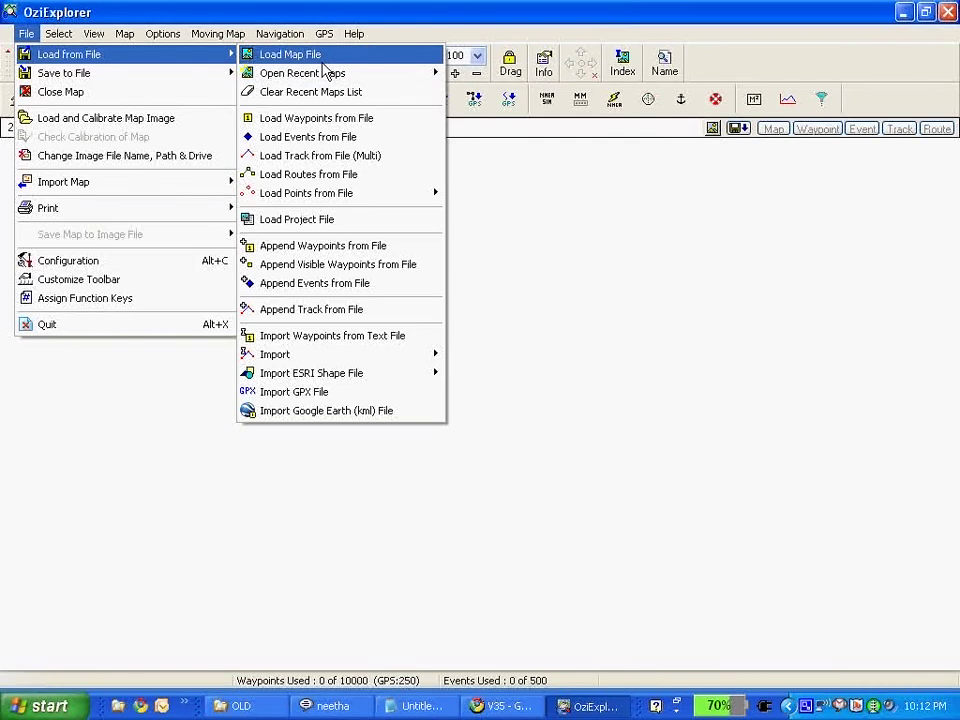
mouse_move(128, 190)
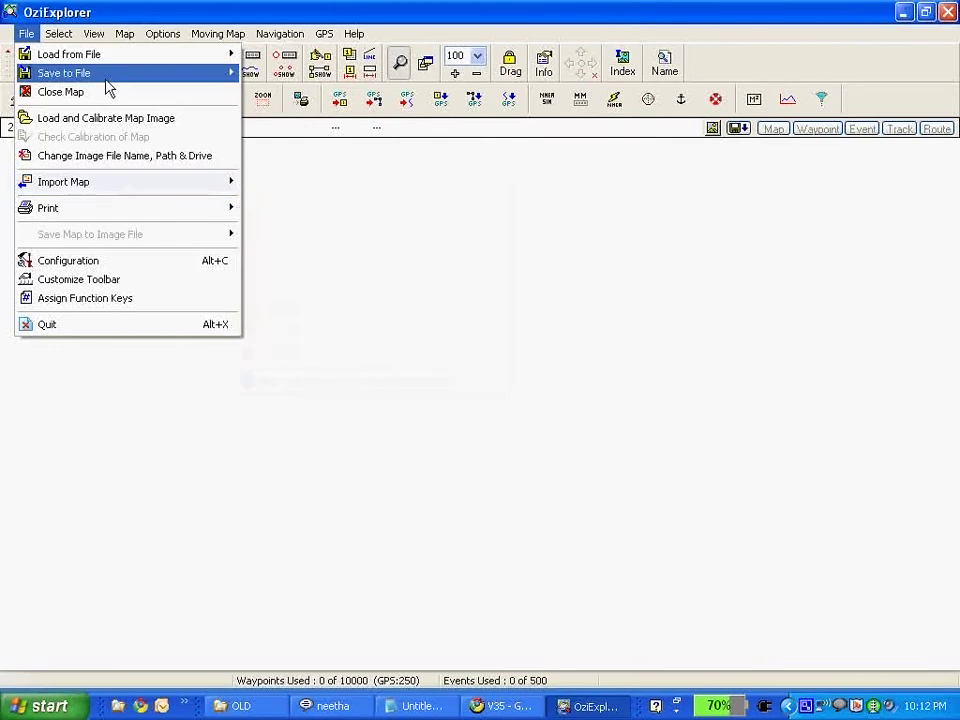
mouse_move(122, 36)
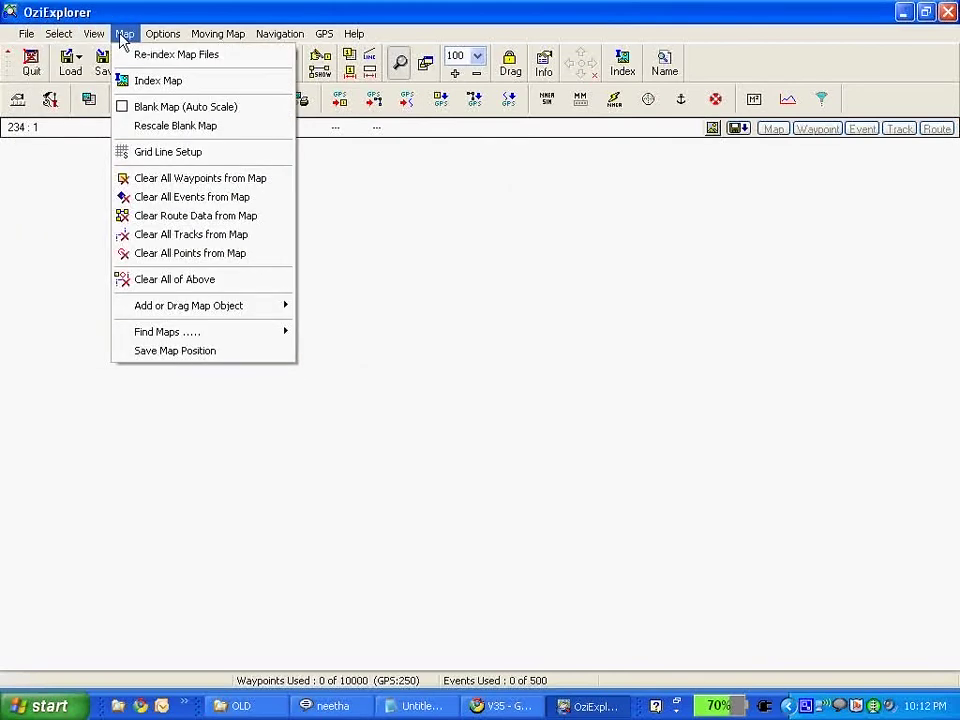
mouse_move(207, 38)
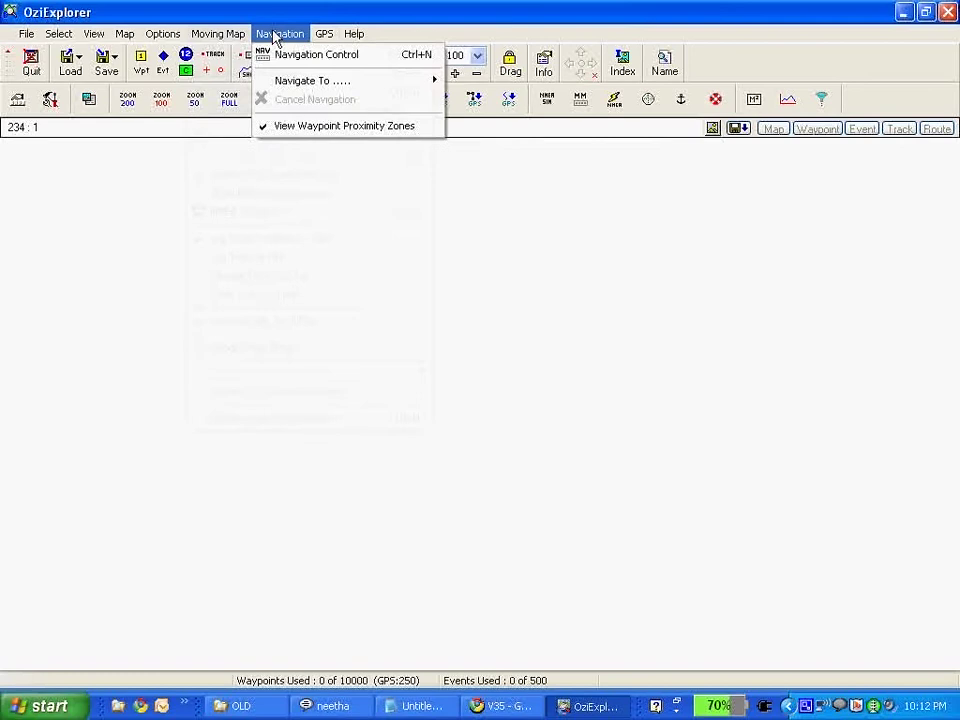
mouse_move(55, 37)
mouse_move(26, 34)
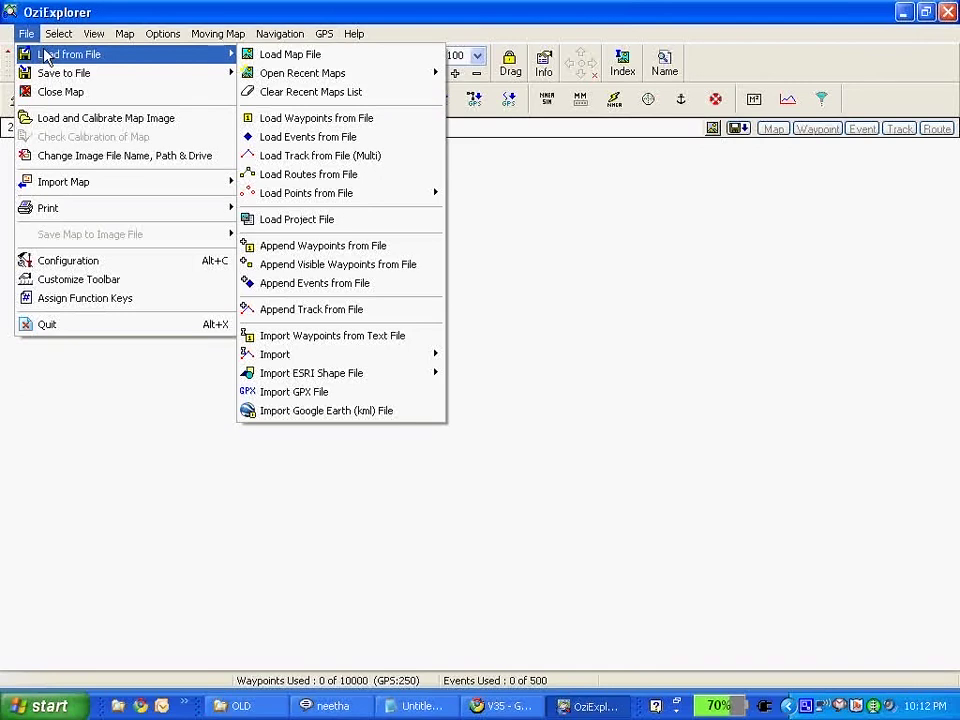
click(62, 92)
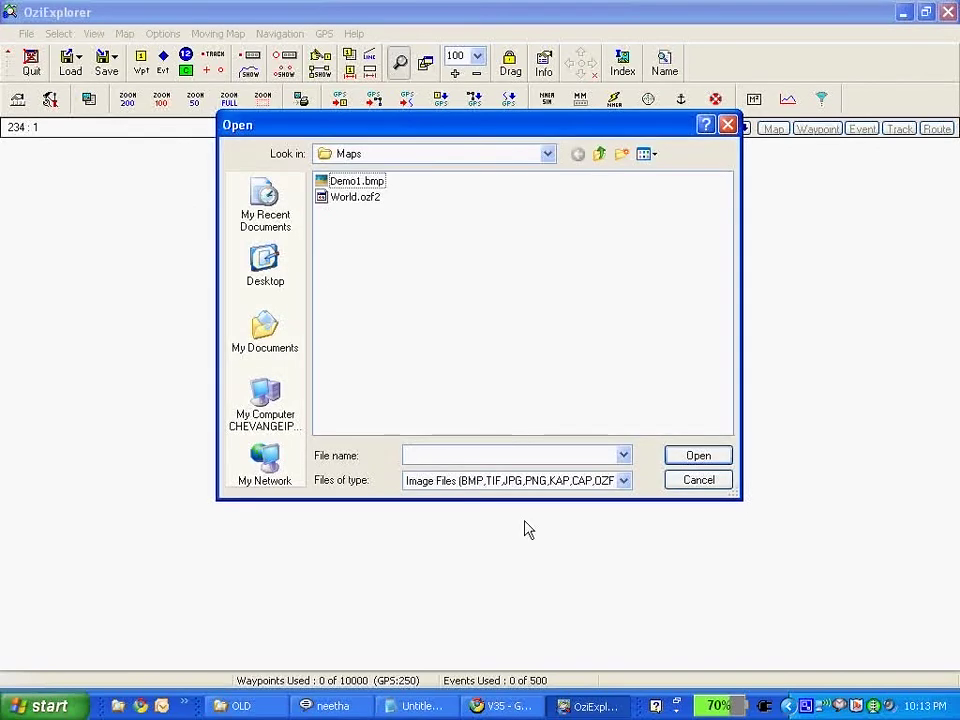
key(BackSpace)
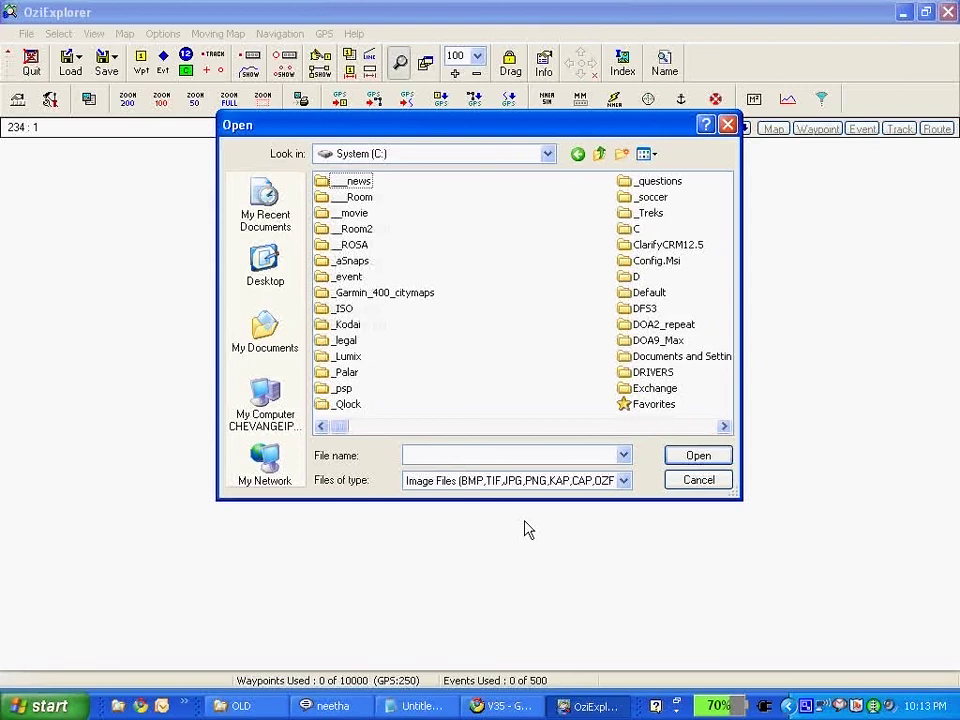
key(BackSpace)
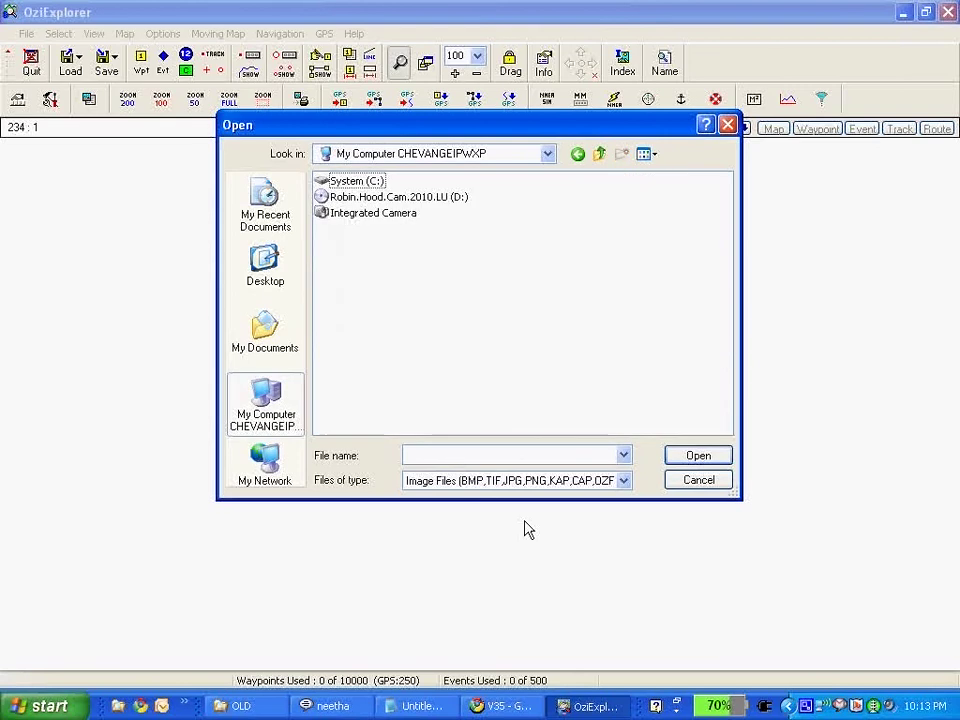
key(Return)
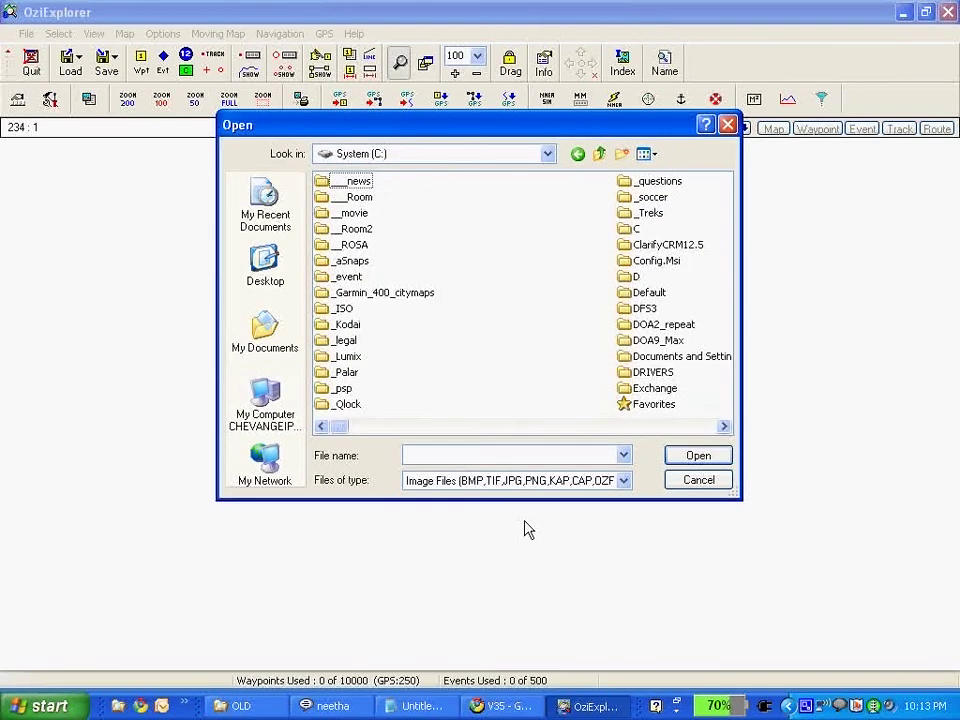
key(BackSpace)
key(BackSpace)
key(Down)
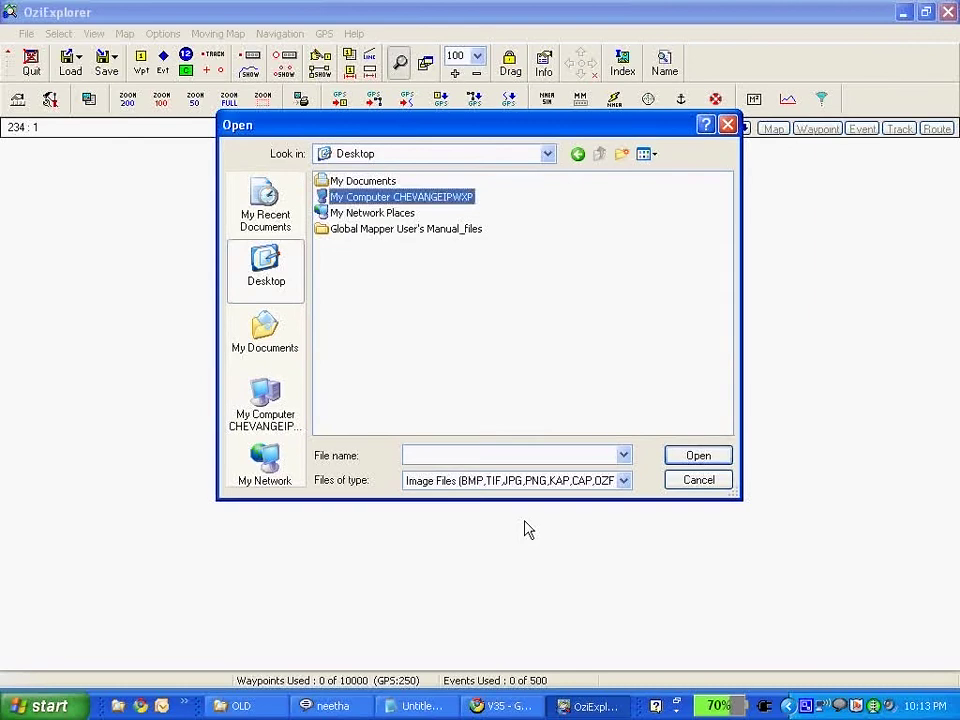
key(Up)
key(Return)
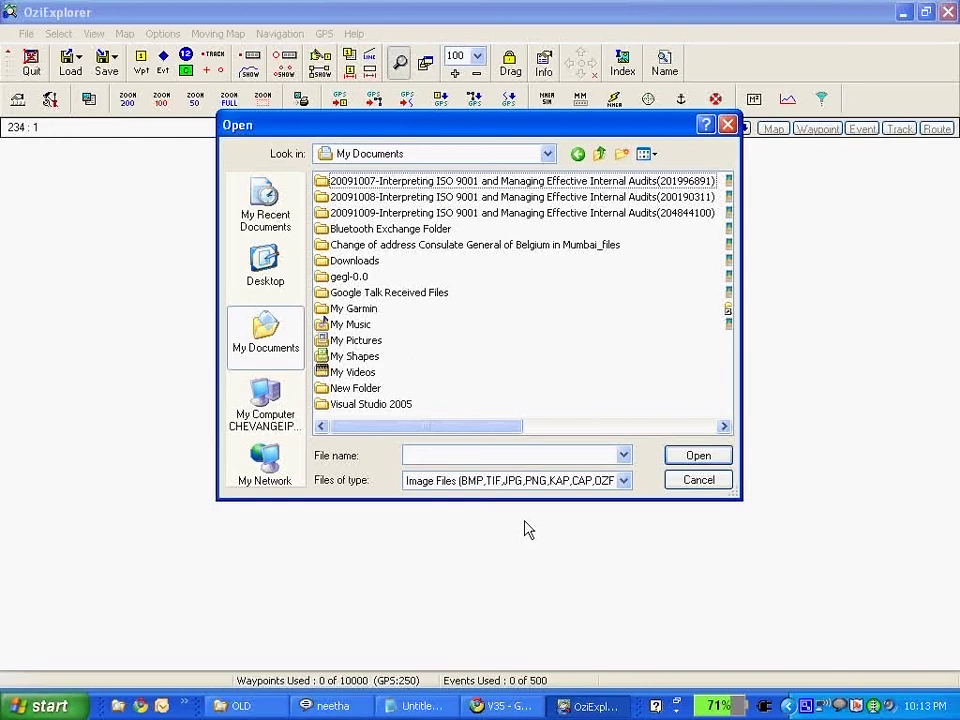
key(Down)
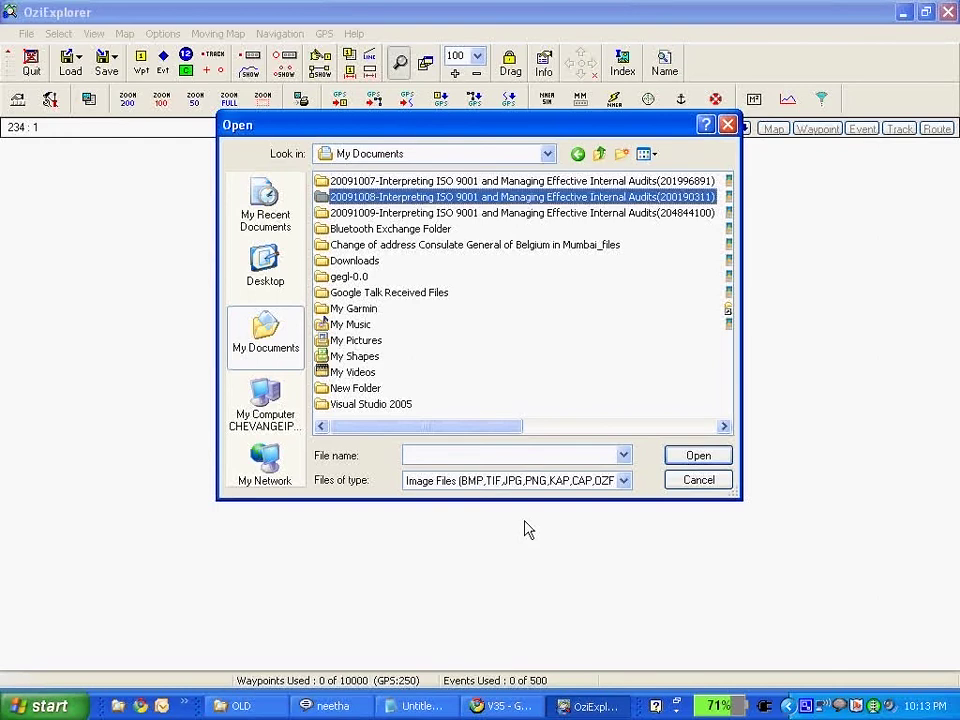
key(d)
key(o)
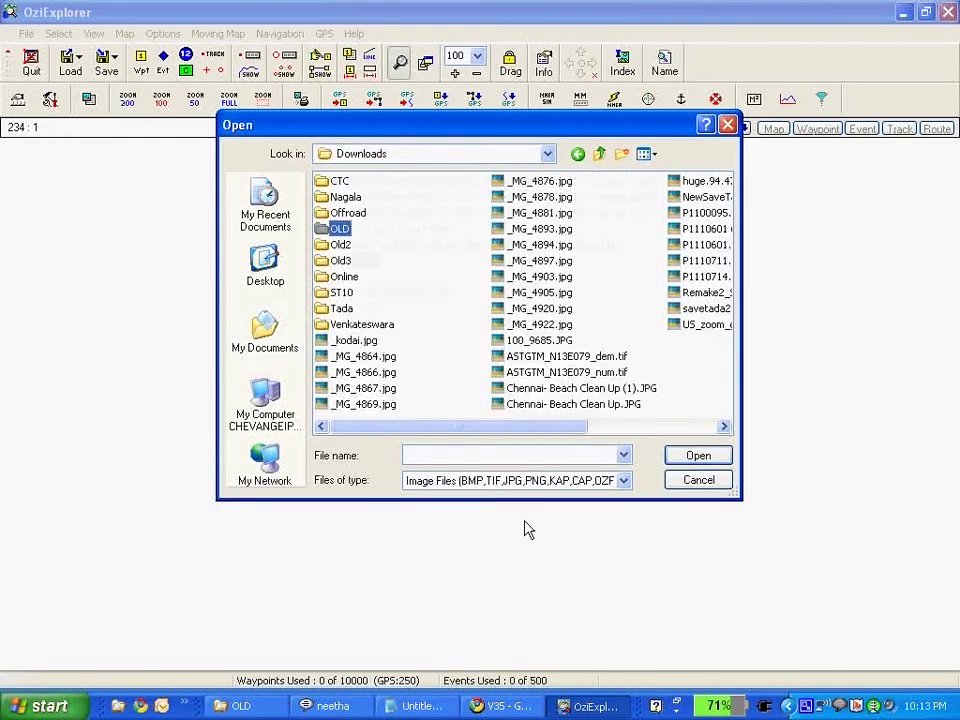
key(Return)
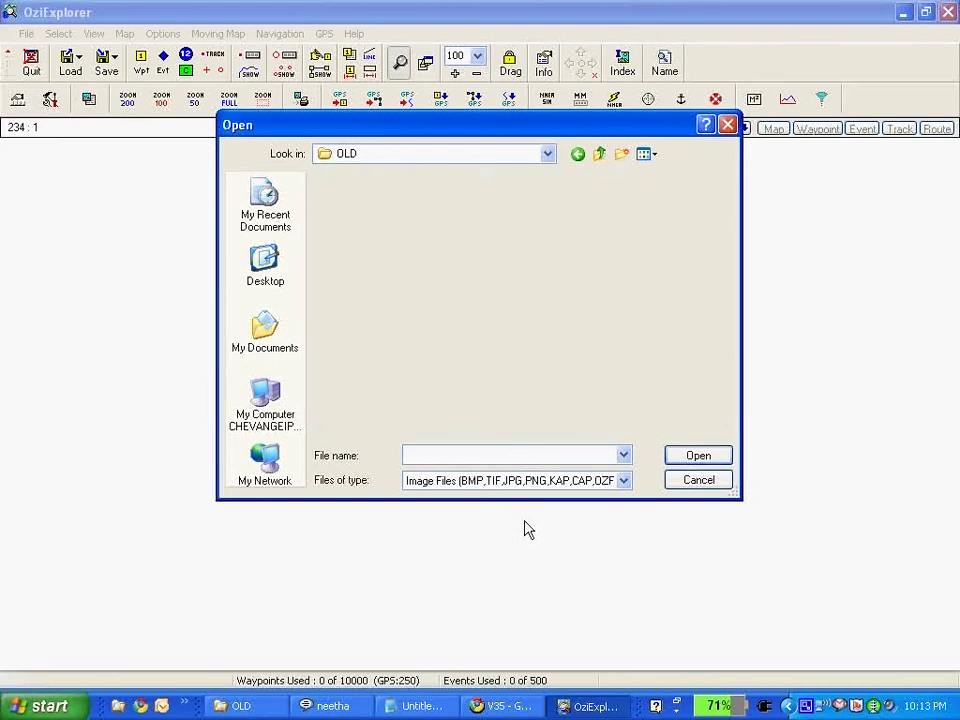
key(4)
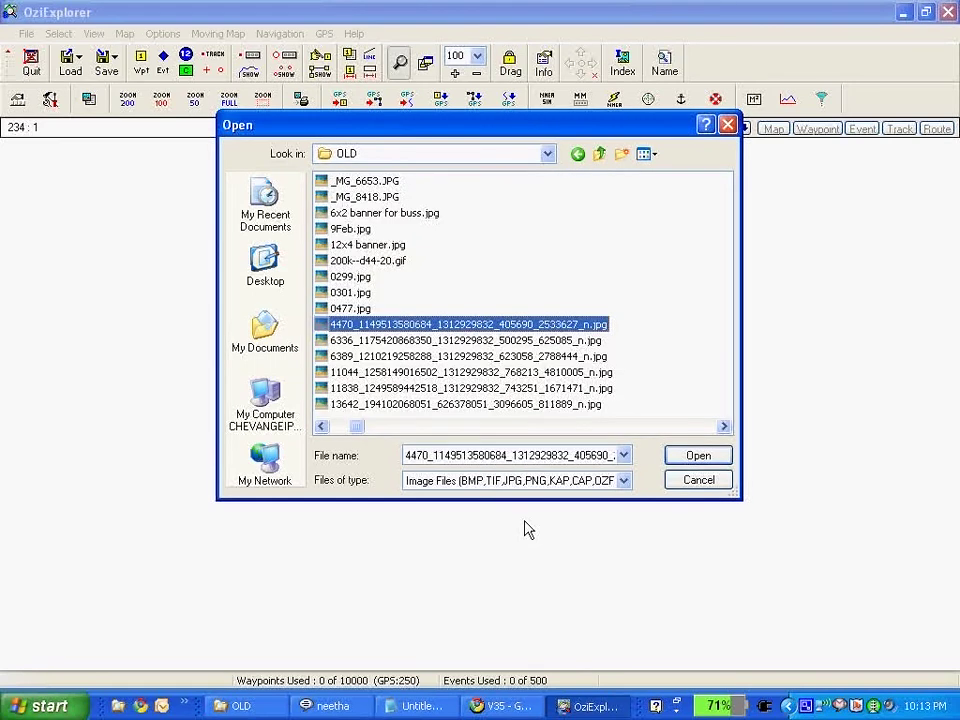
key(n)
key(d)
key(Return)
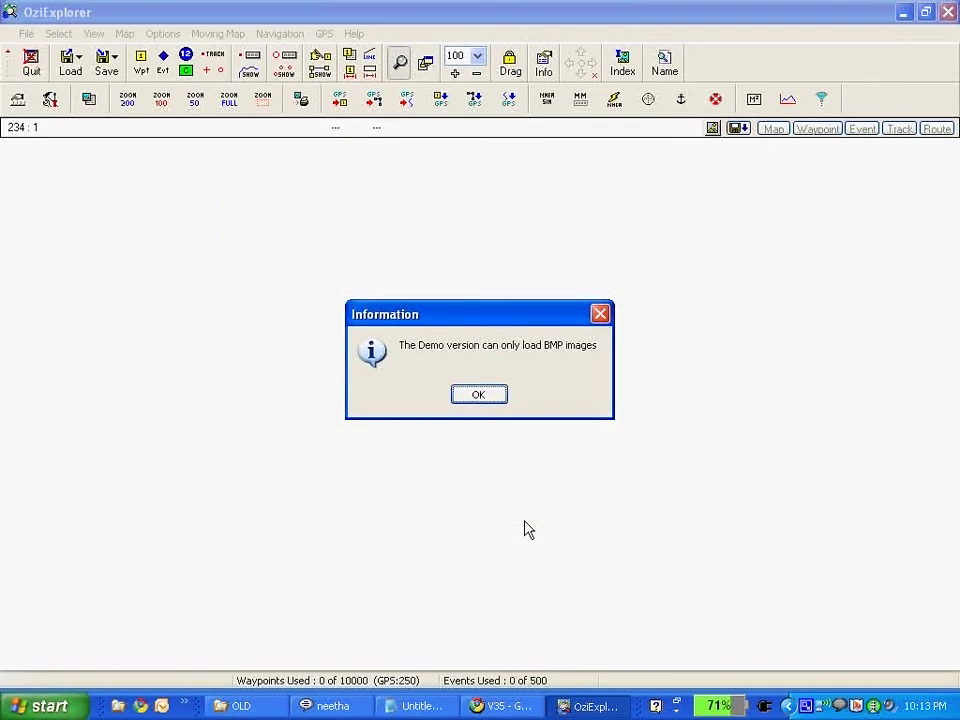
Open nd44_10.jpg from the OLD folder in Paint Shop Pro and clear the shareware notice
click(496, 395)
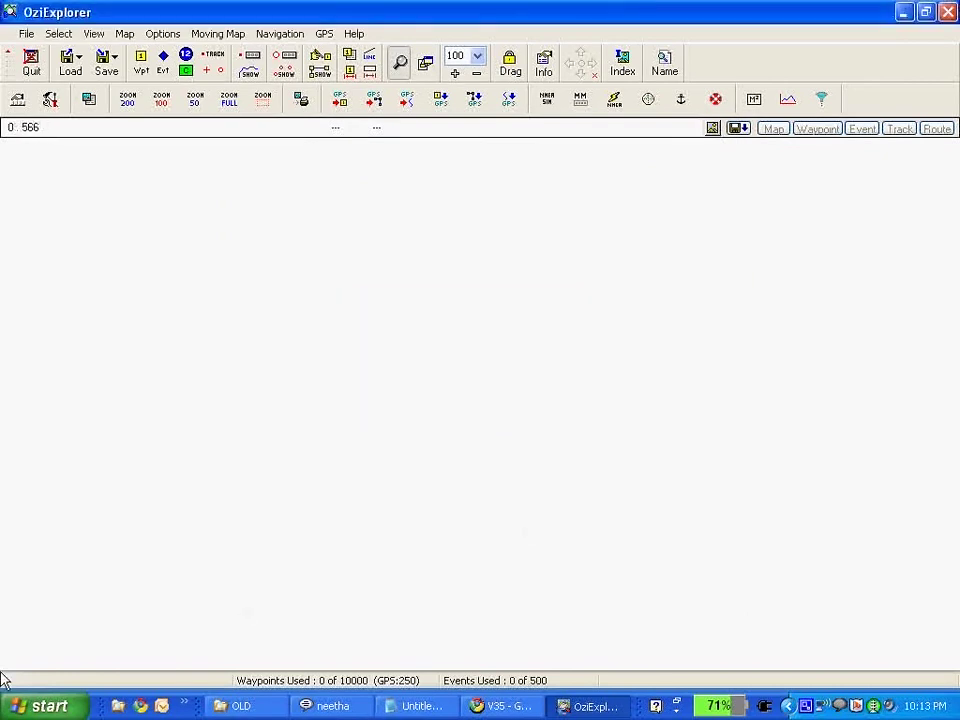
click(12, 705)
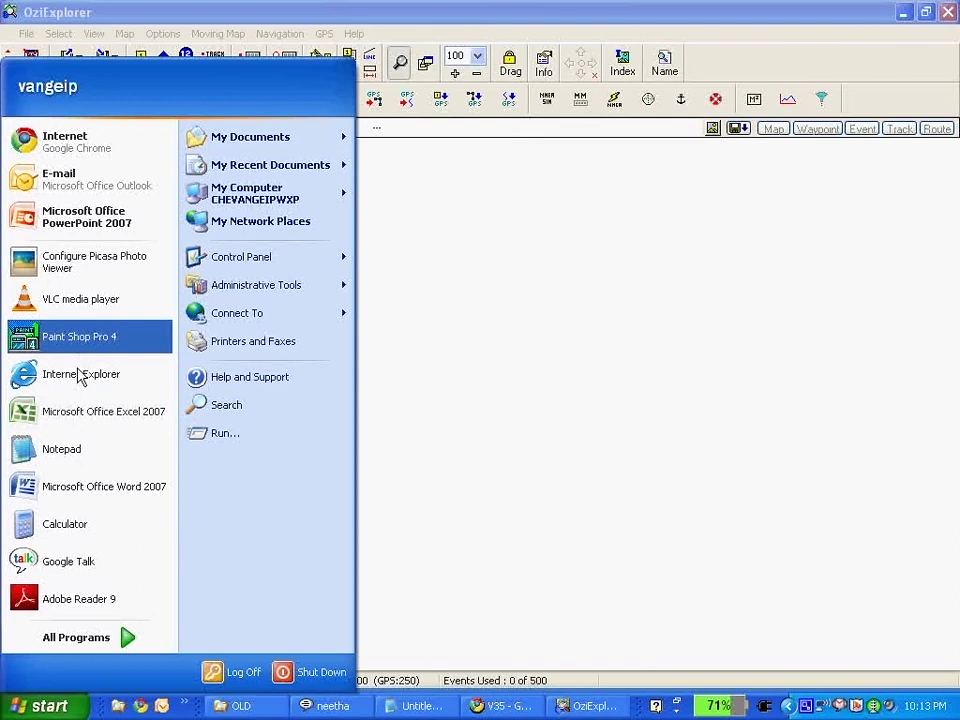
key(Escape)
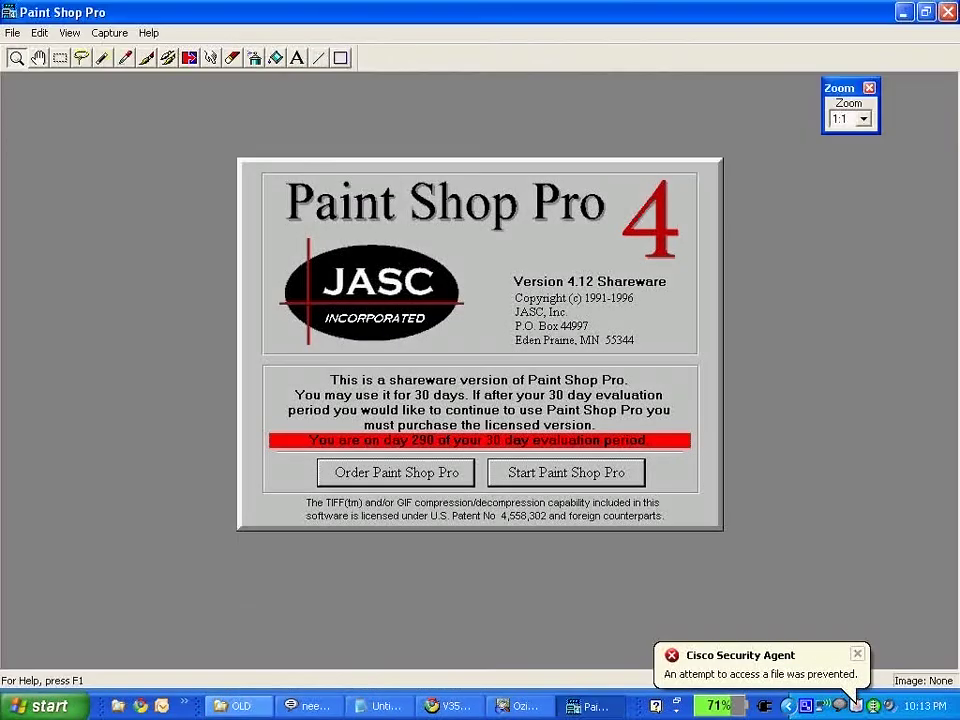
key(alt+Tab)
click(340, 646)
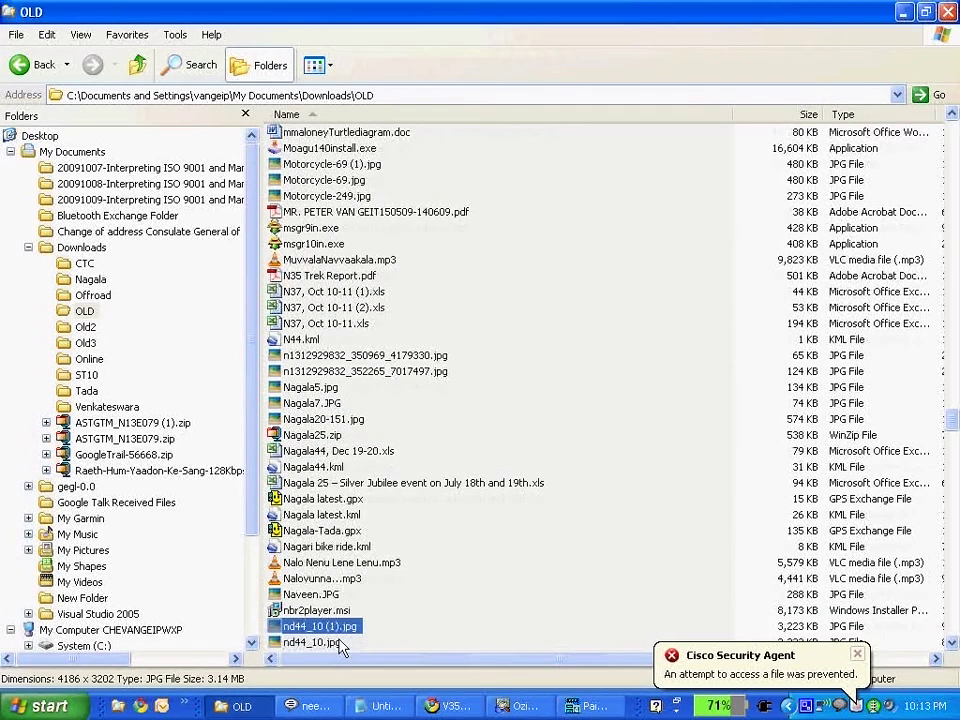
double_click(340, 644)
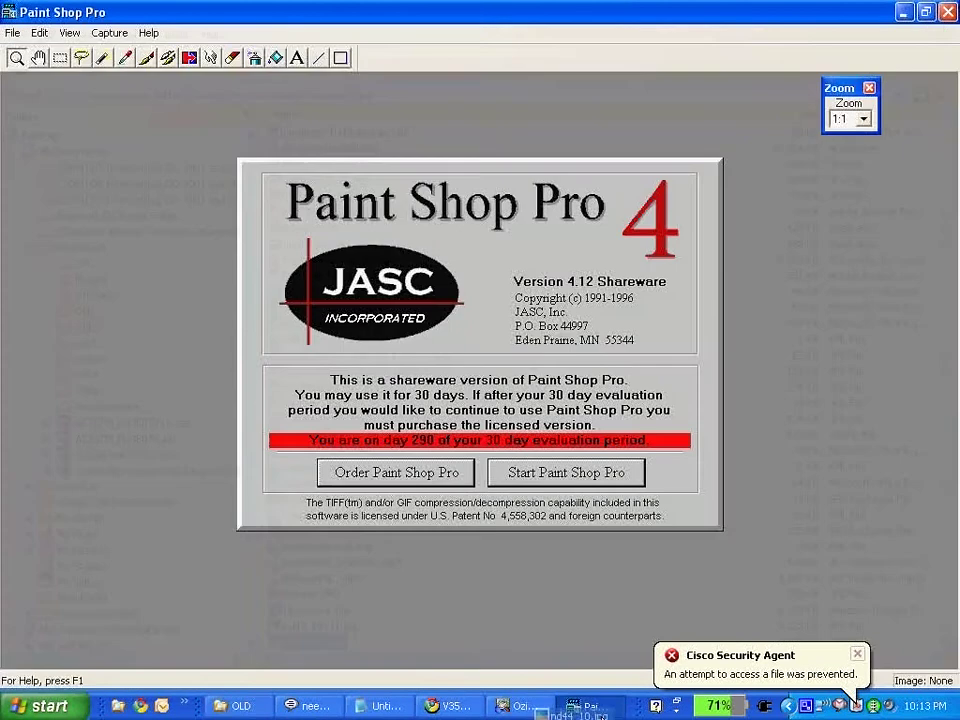
click(507, 471)
click(12, 32)
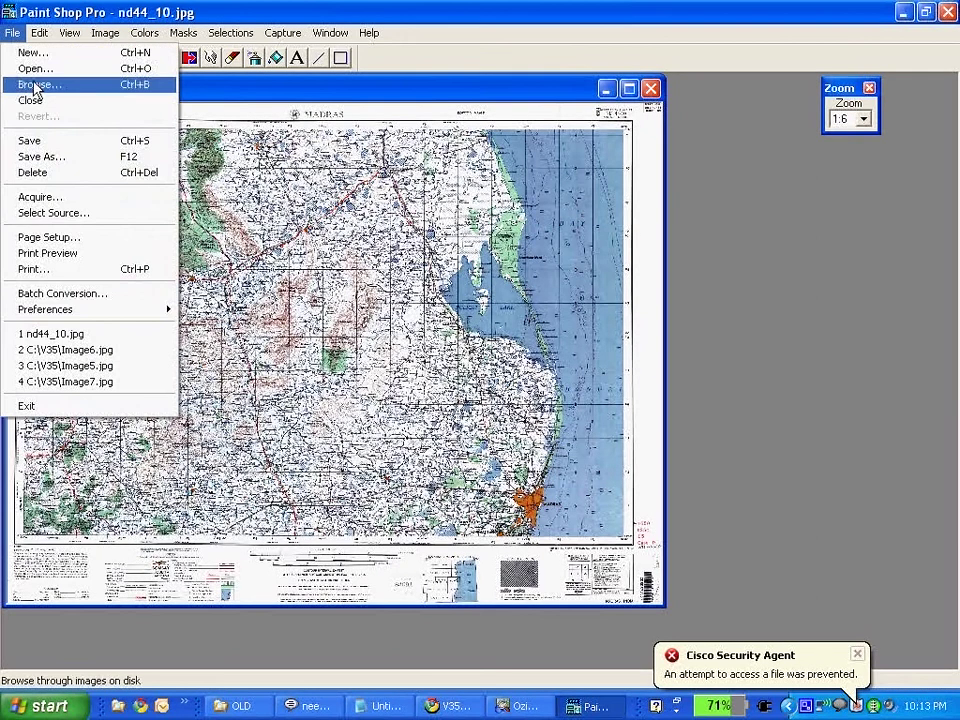
Start Save As and pick the BMP - OS/2 or Windows Bitmap file format
click(47, 158)
click(428, 476)
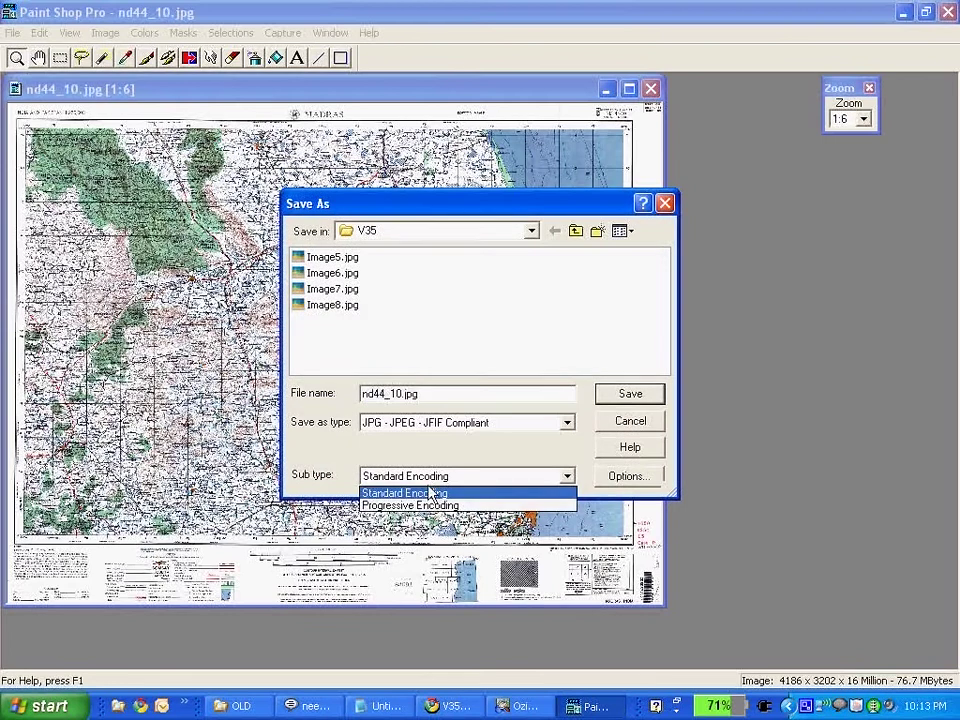
click(456, 424)
click(456, 428)
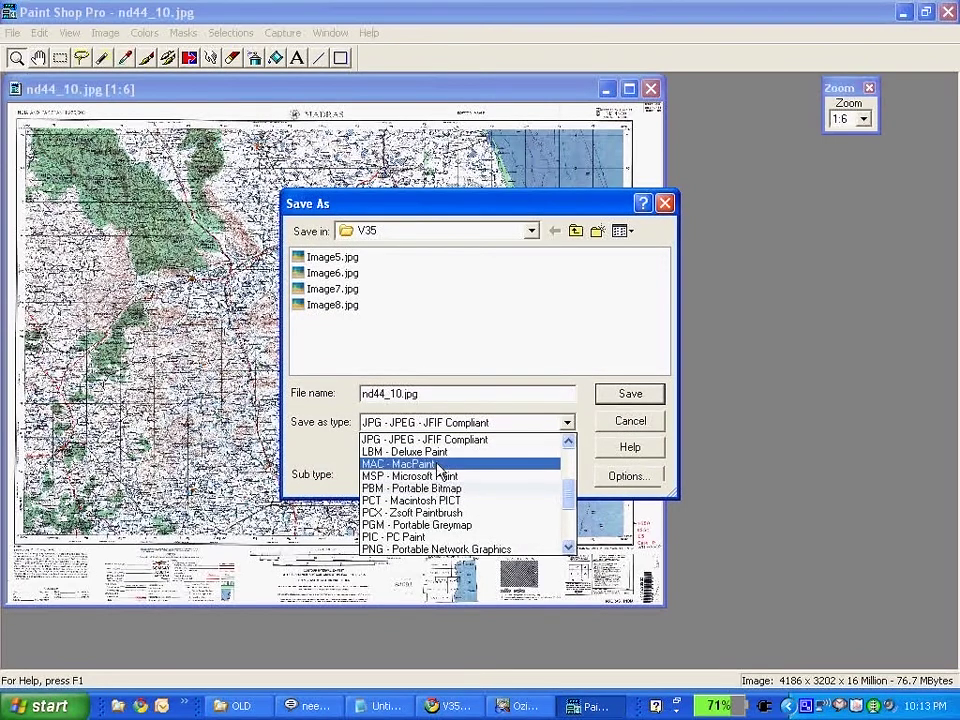
scroll(440, 470, up, 1)
scroll(440, 472, up, 2)
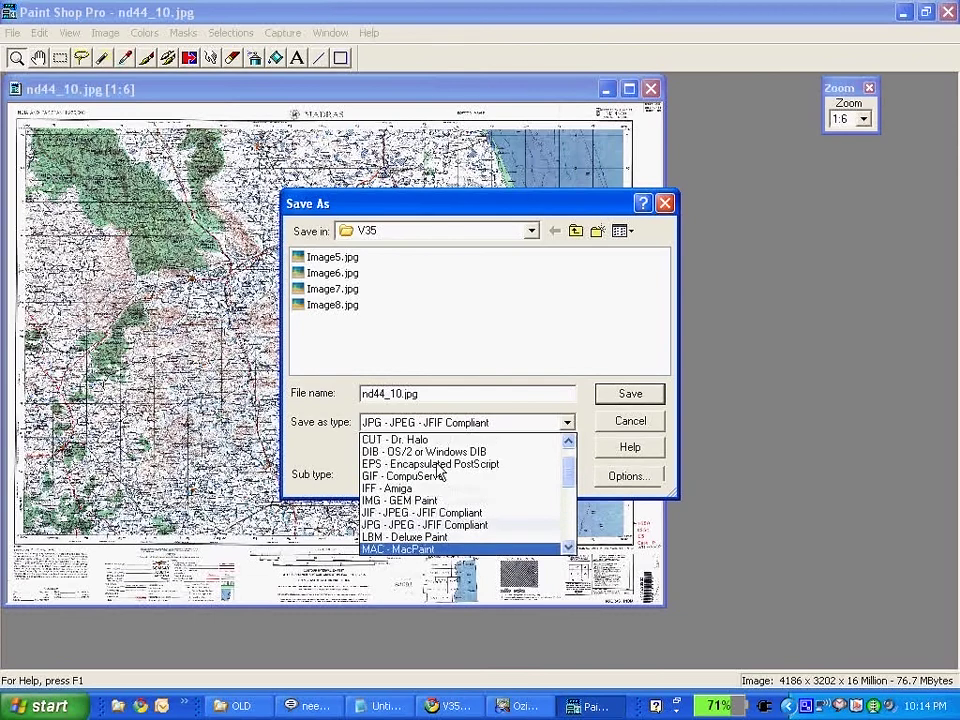
scroll(440, 472, down, 1)
scroll(437, 470, down, 3)
scroll(437, 470, up, 2)
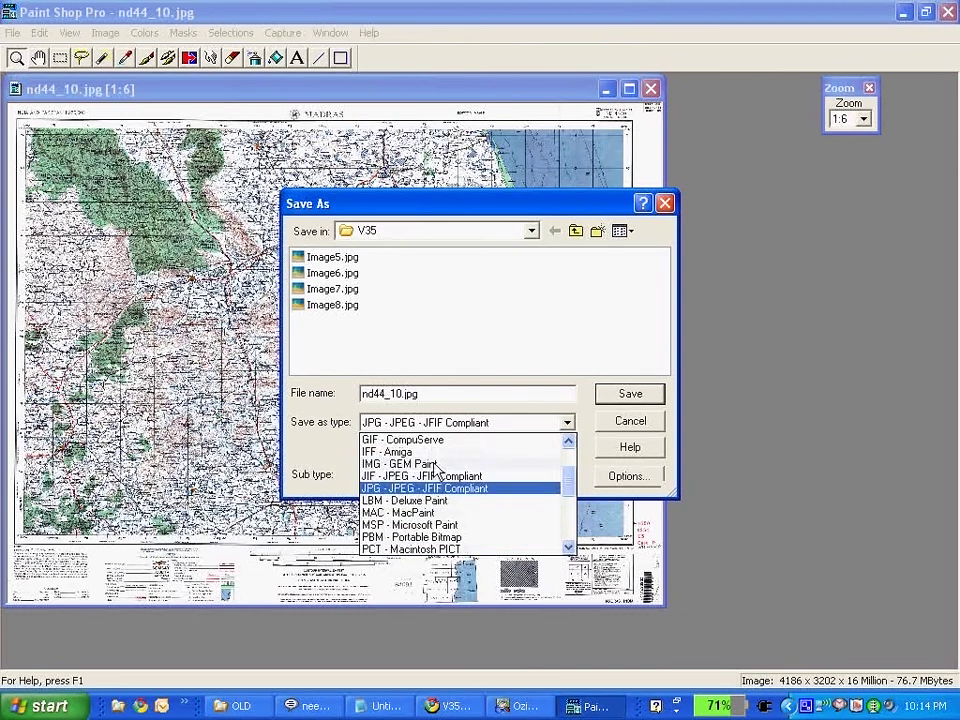
key(Home)
key(Return)
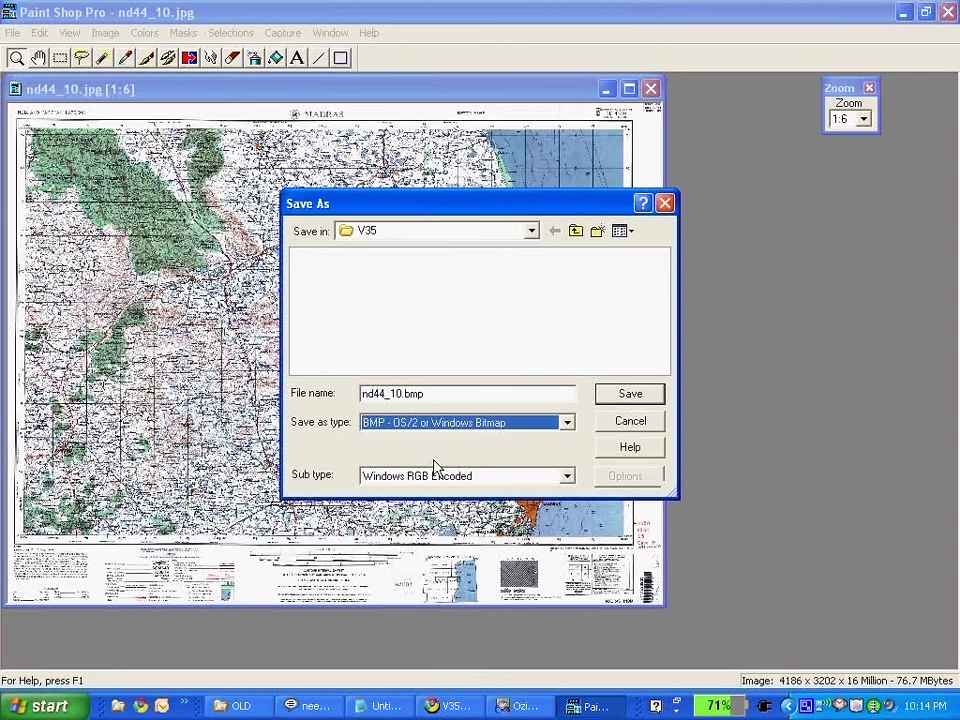
Save the bitmap as c:\nd44_10.bmp and close Paint Shop Pro
key(shift+Tab)
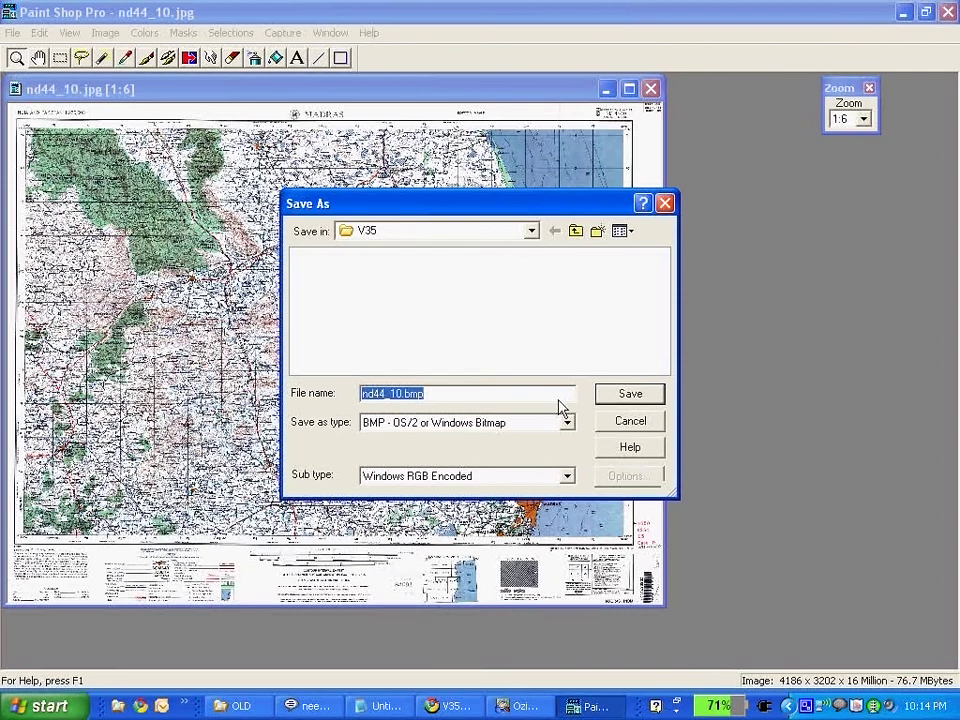
key(Home)
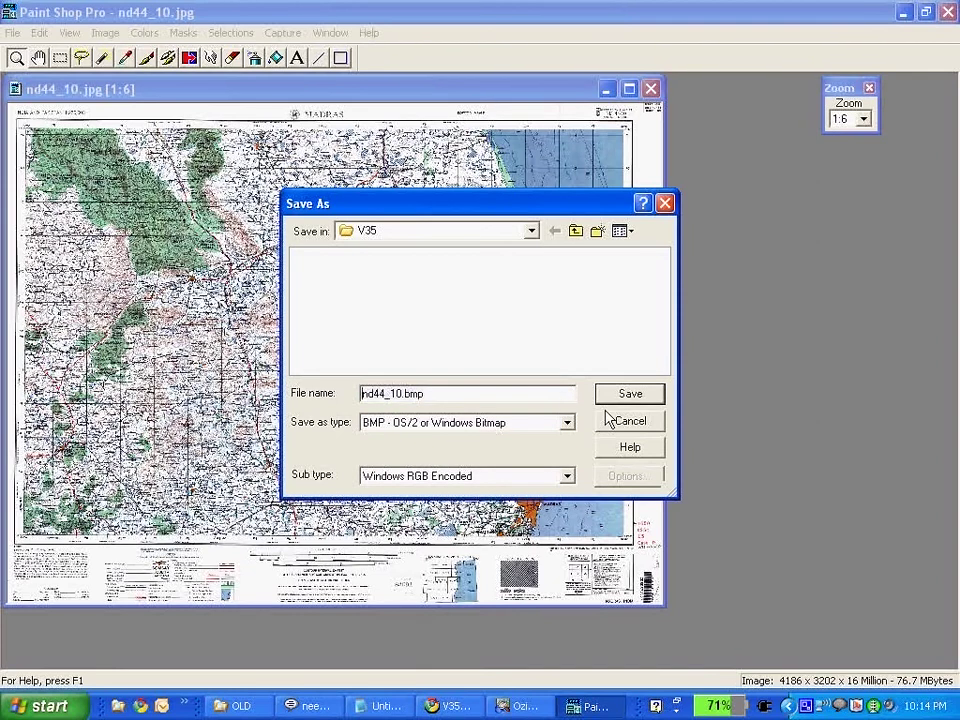
text(c:\)
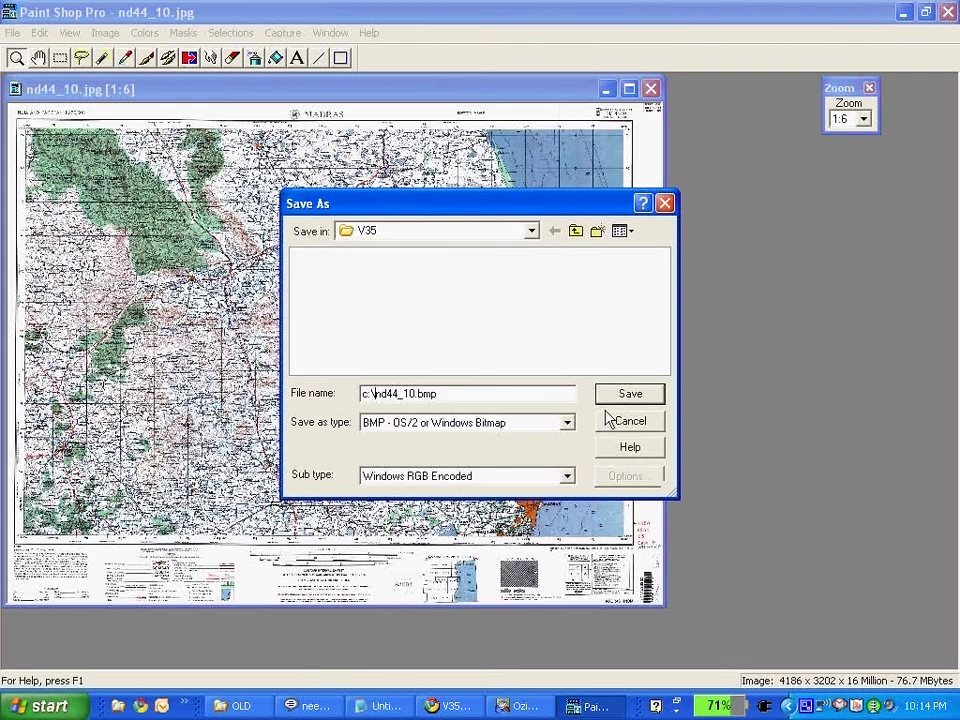
key(Return)
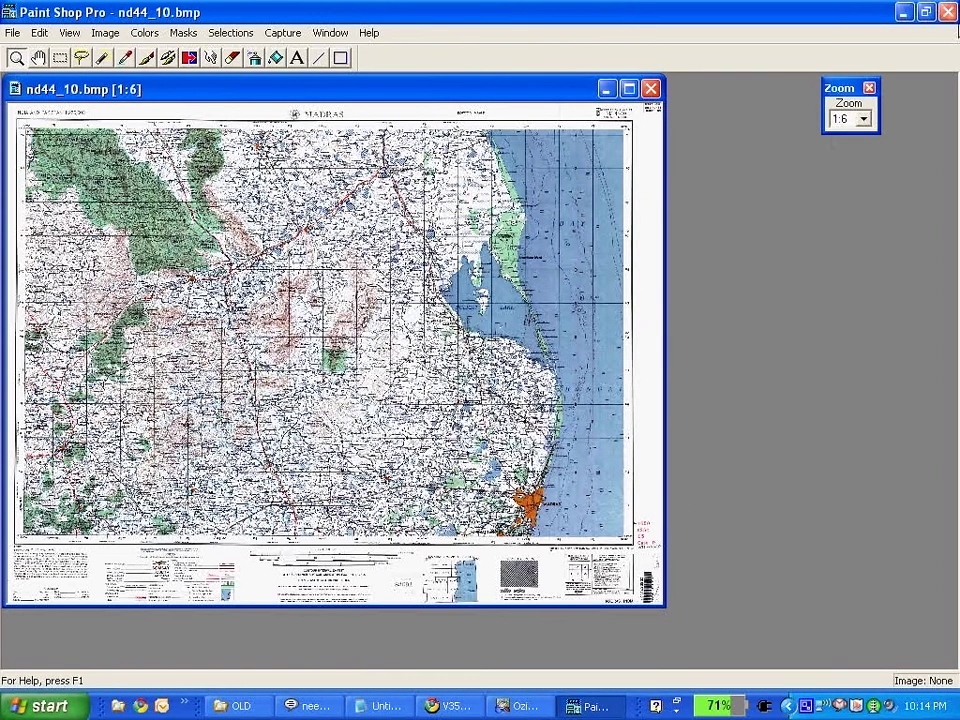
click(946, 11)
Load c:\nd44_10.bmp into OziExplorer with Load and Calibrate Map Image
click(590, 706)
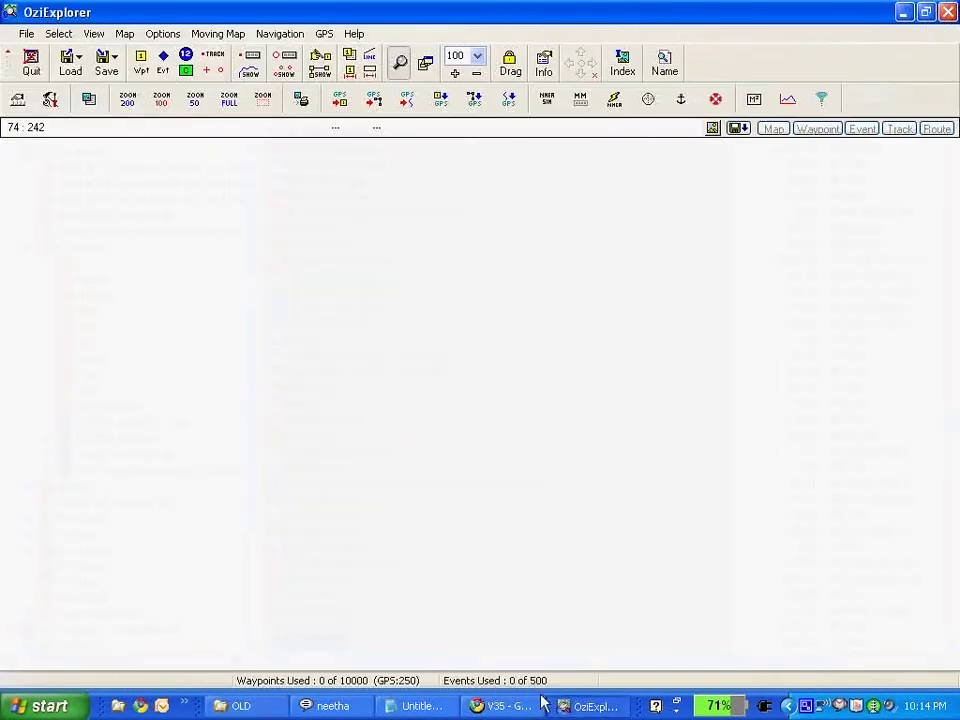
click(26, 33)
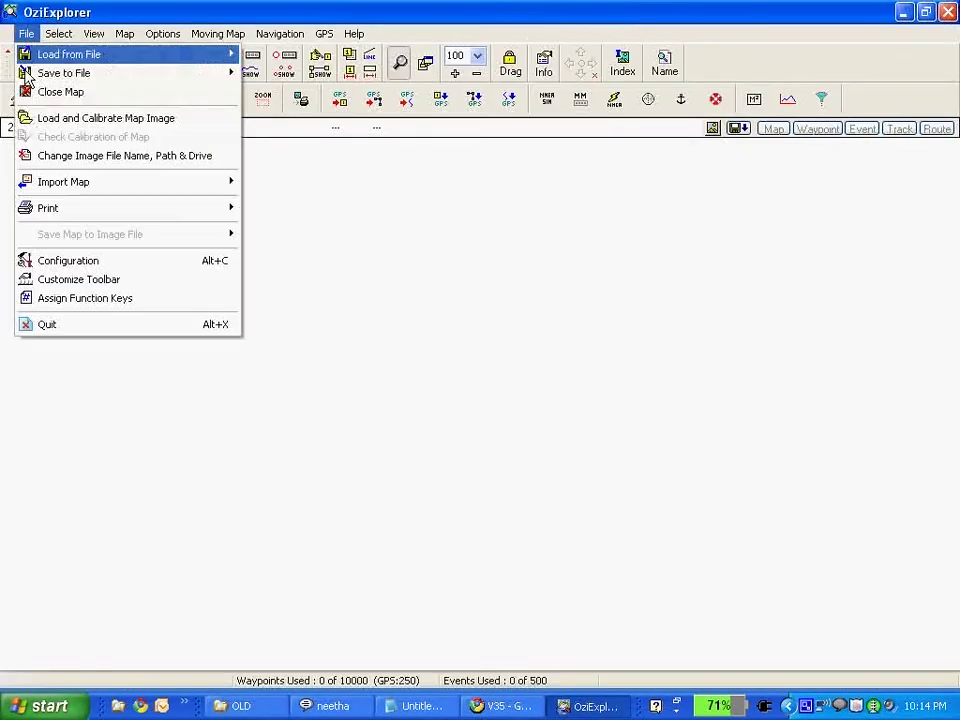
click(33, 122)
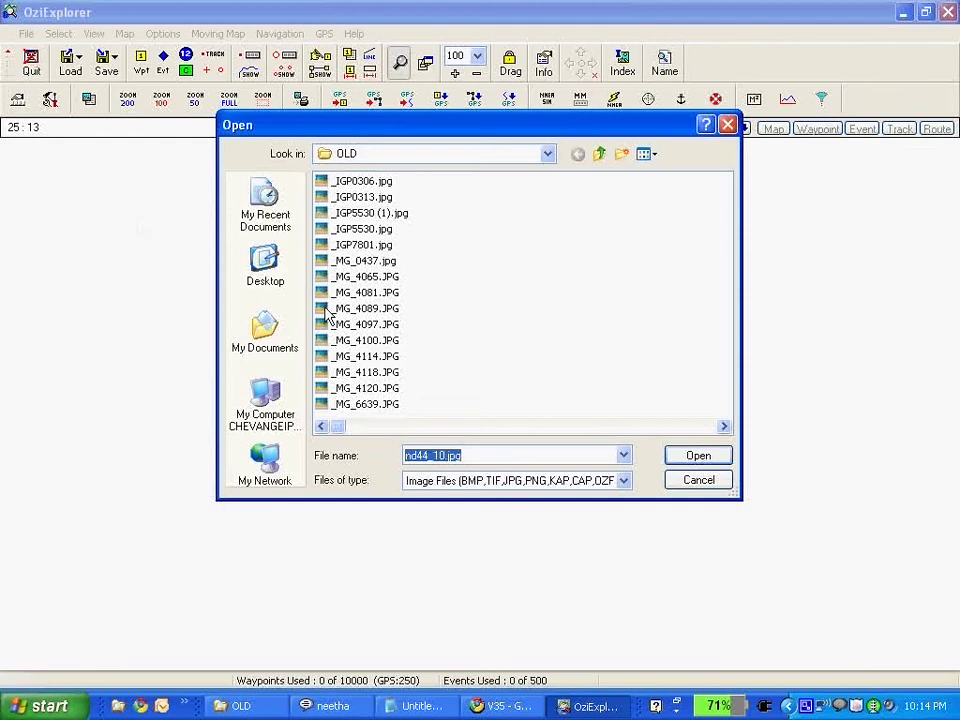
text(c:\)
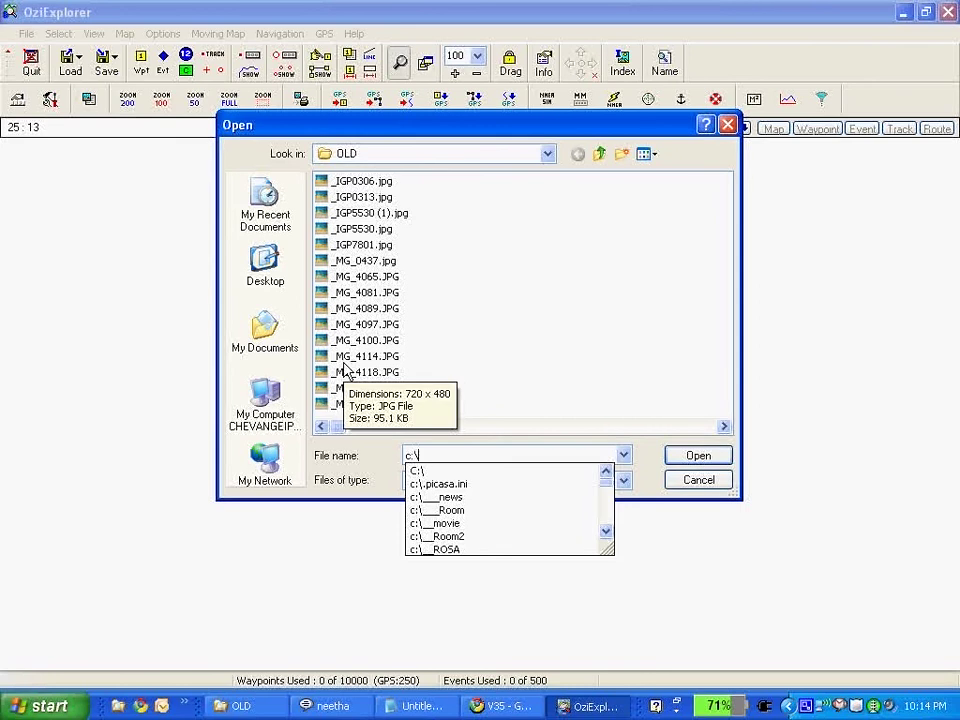
text(nd)
key(Down)
key(Return)
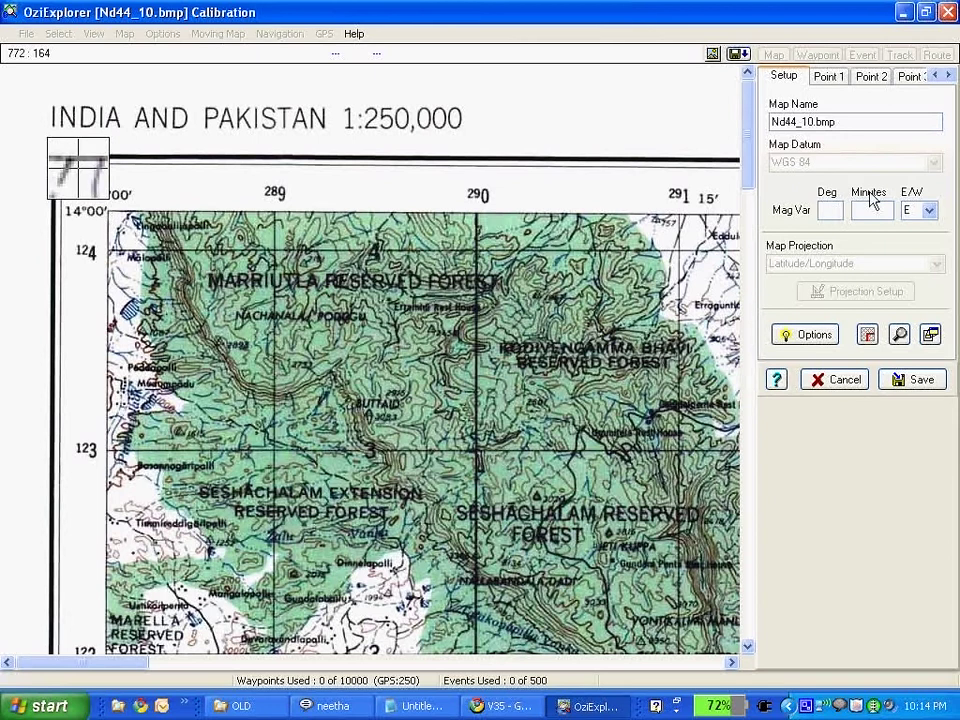
Place point 1 on the top-left neatline corner at latitude 14°00' N, longitude 79°00' E
click(829, 77)
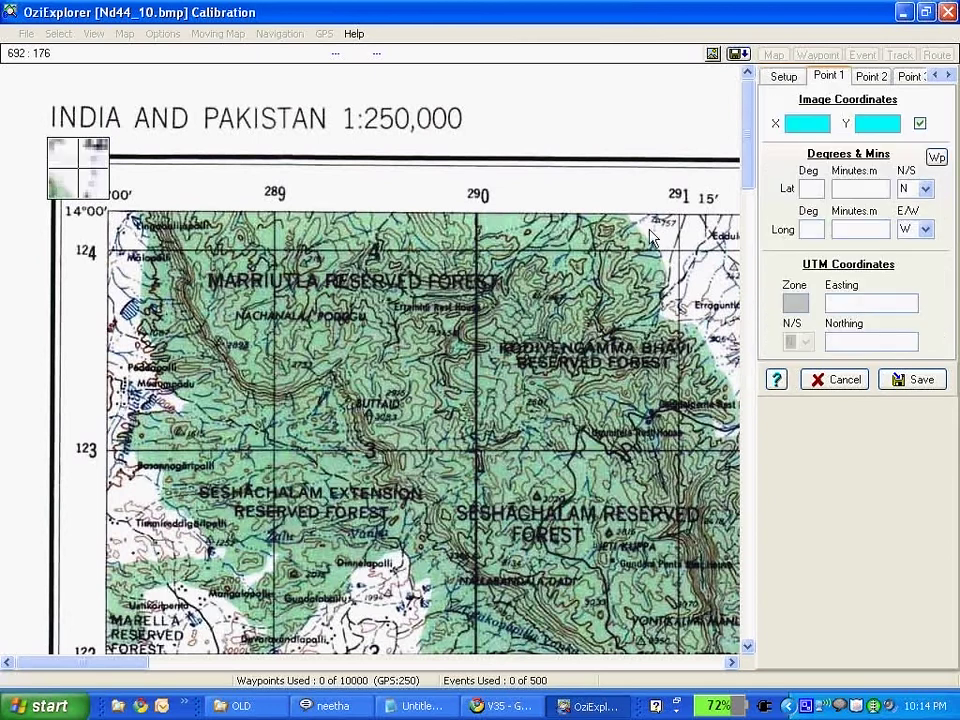
click(109, 211)
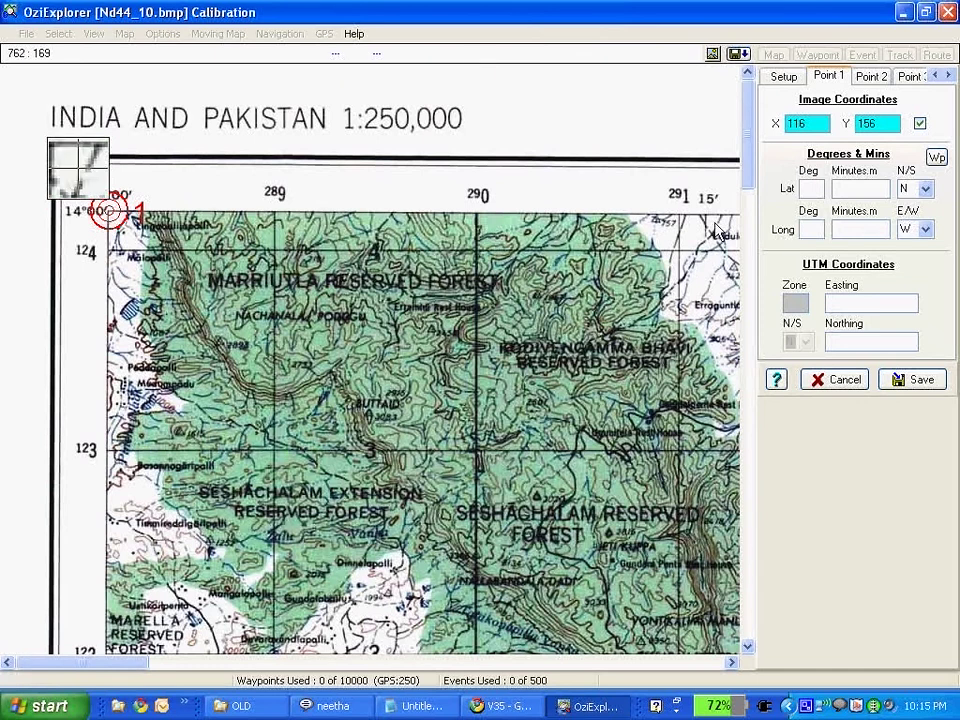
click(812, 190)
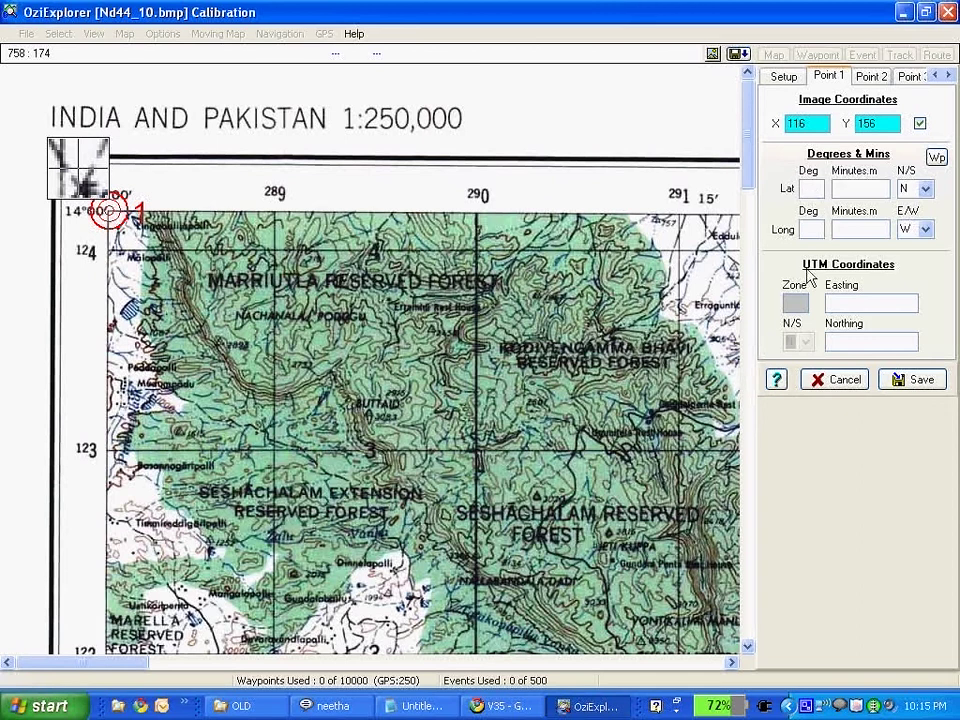
text(14)
key(Tab)
text(00)
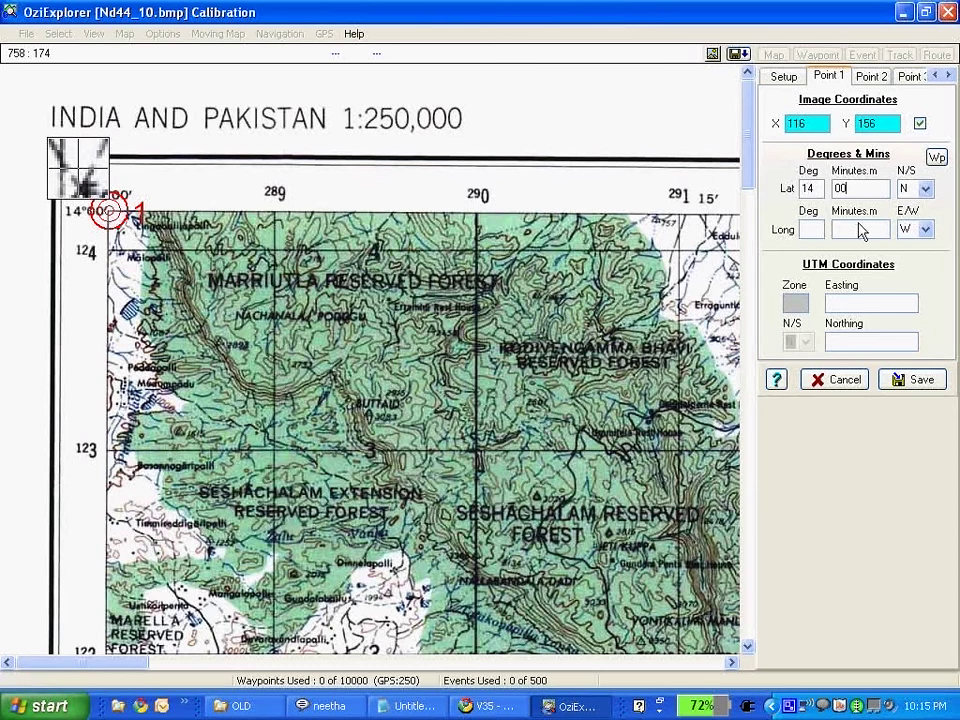
click(810, 229)
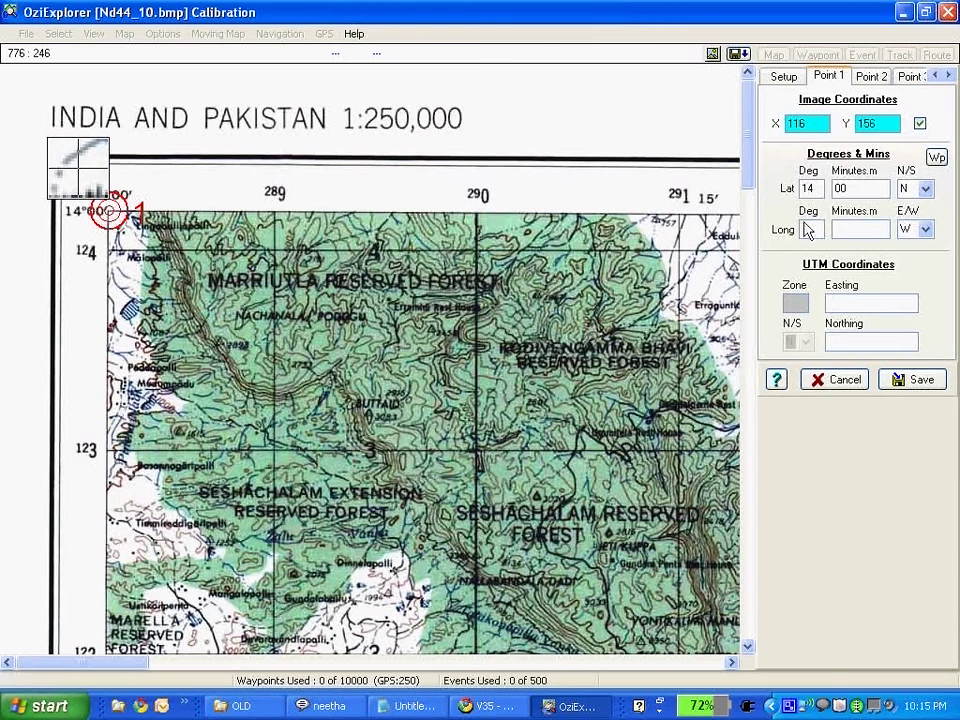
text(79)
click(852, 230)
text(00)
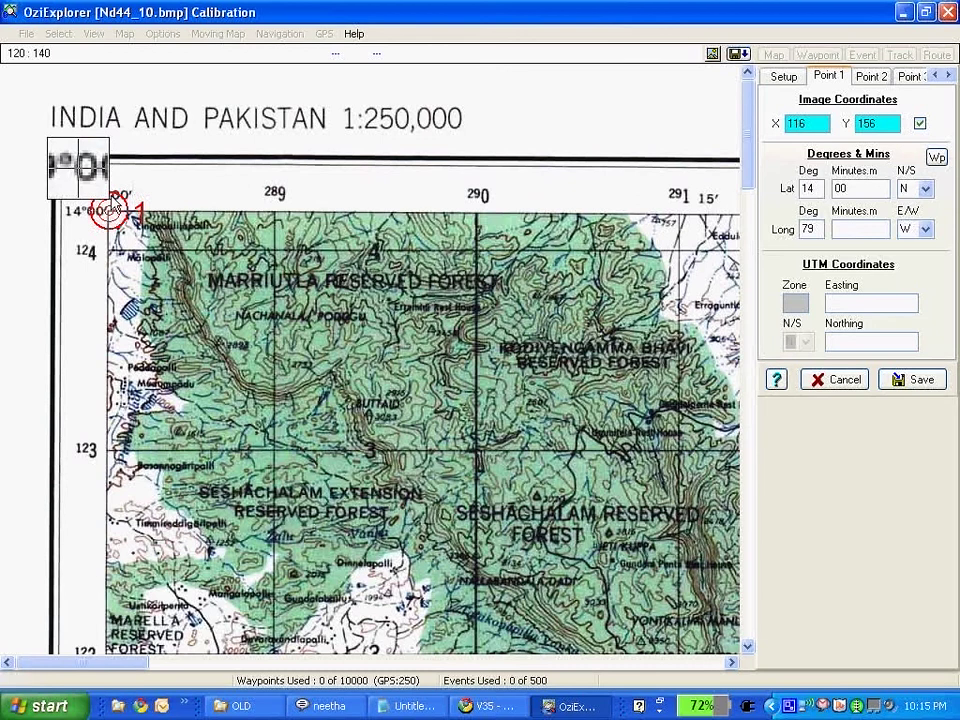
click(925, 230)
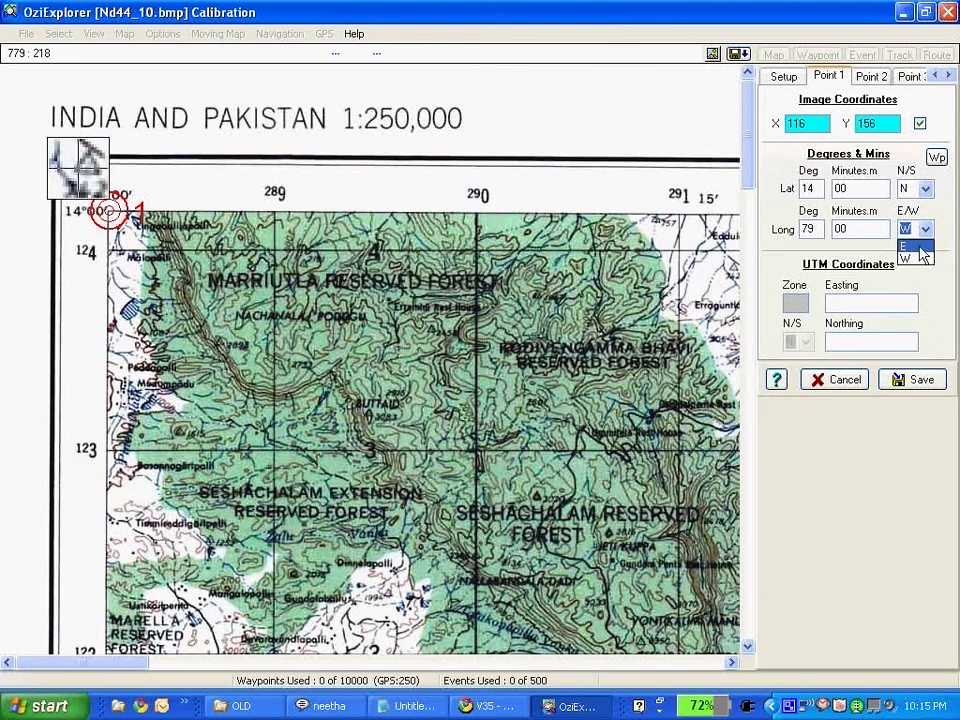
click(920, 246)
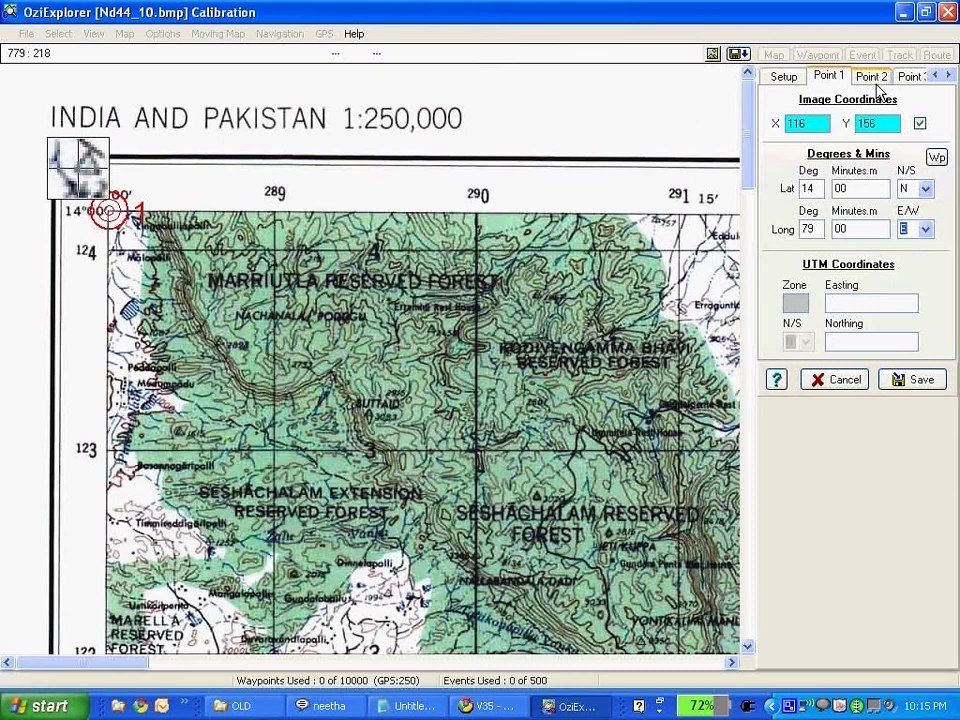
Scroll to the sheet's bottom-right corner and mark it as calibration point 2
click(872, 77)
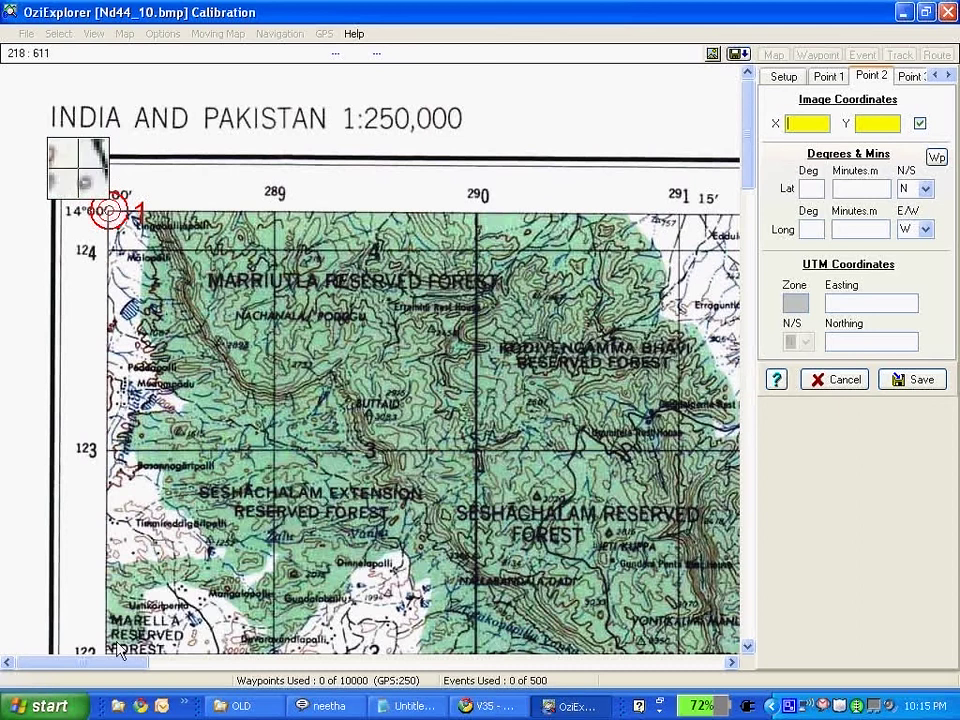
drag(117, 660, 690, 662)
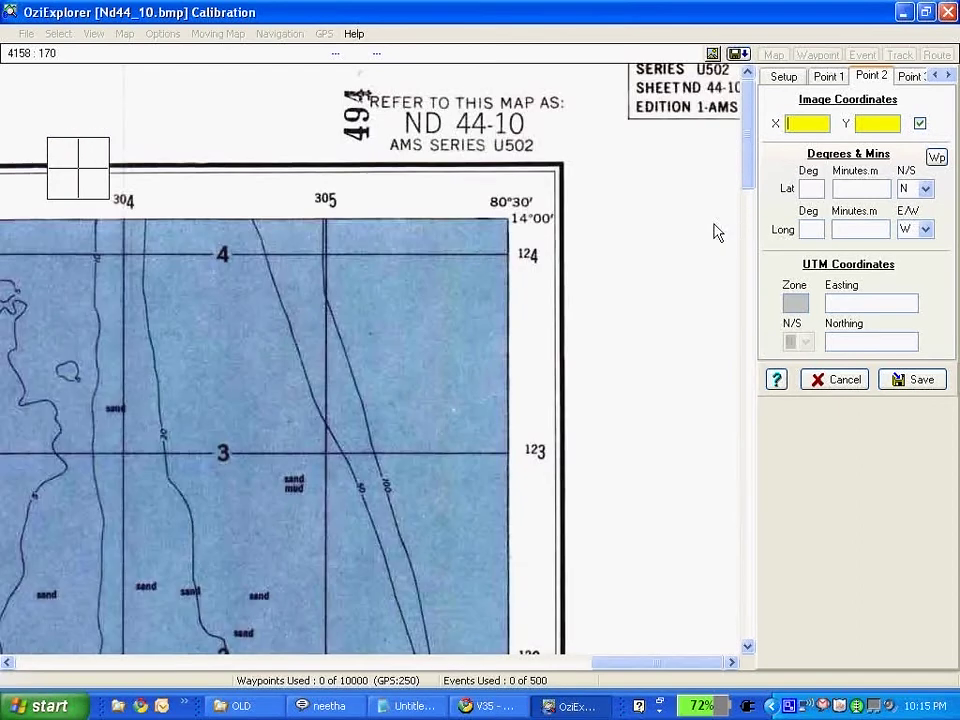
click(748, 186)
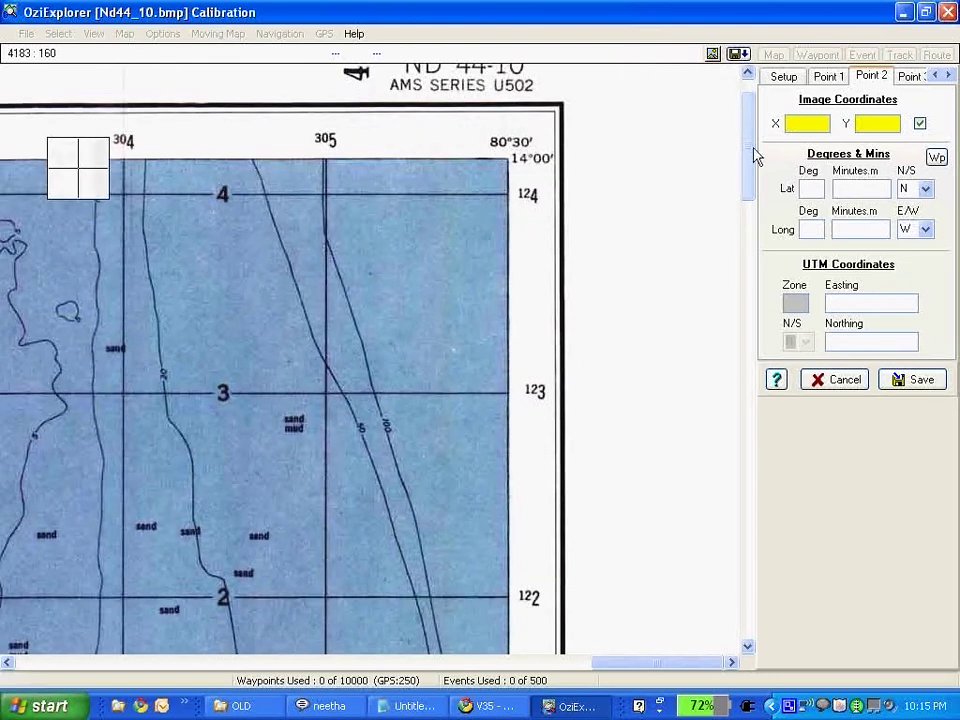
drag(755, 155, 737, 625)
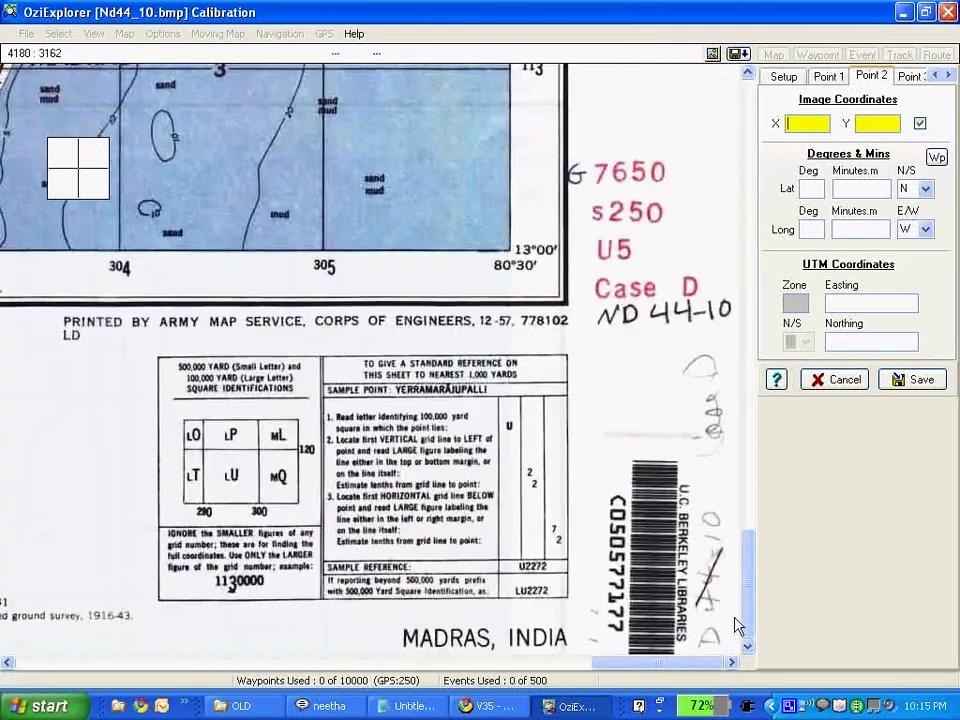
click(511, 259)
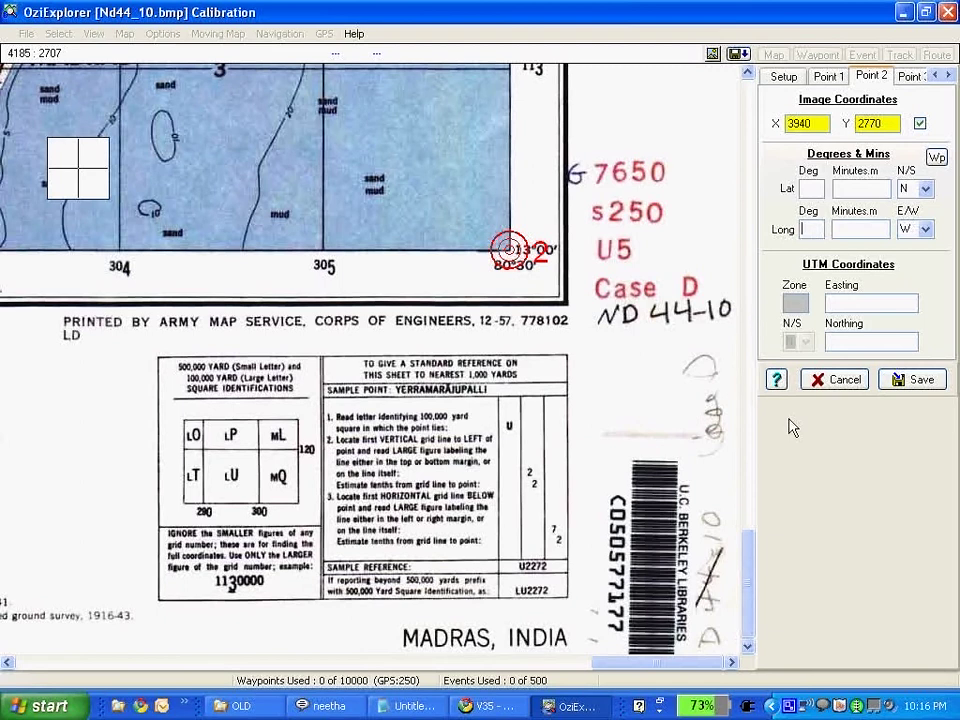
Enter point 2's coordinates as longitude 80°30' E and latitude 13°00' N
text(80)
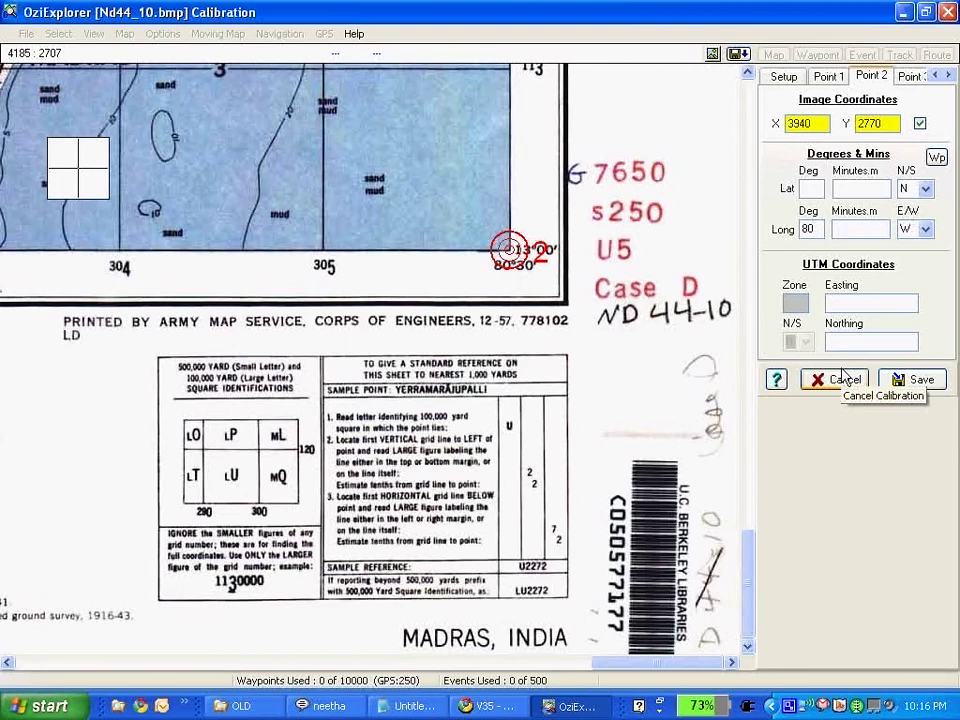
text(30)
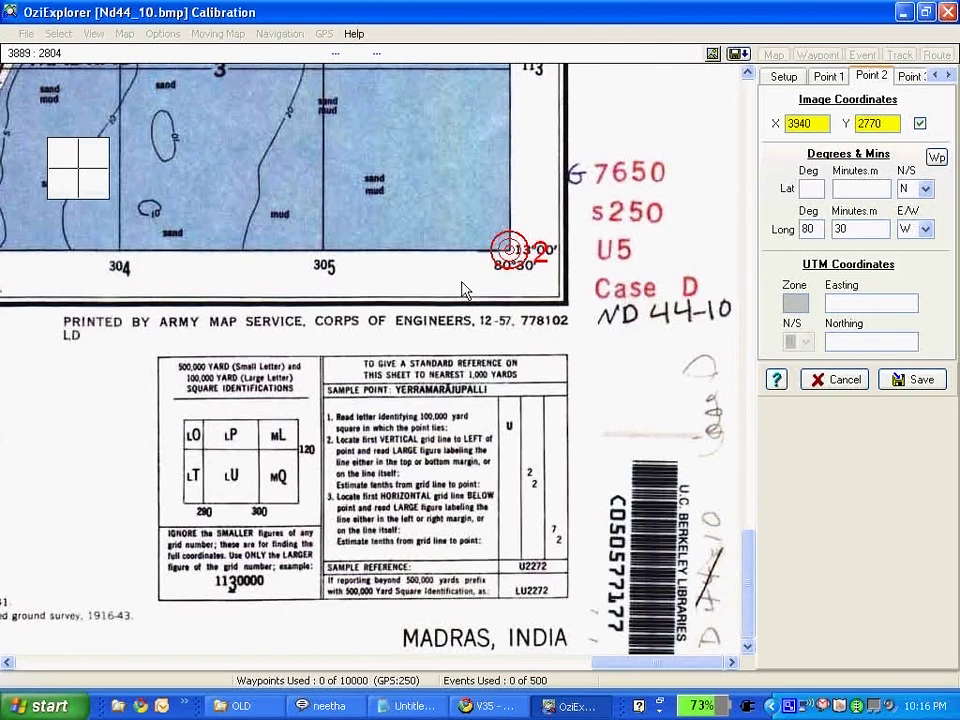
click(925, 229)
click(925, 252)
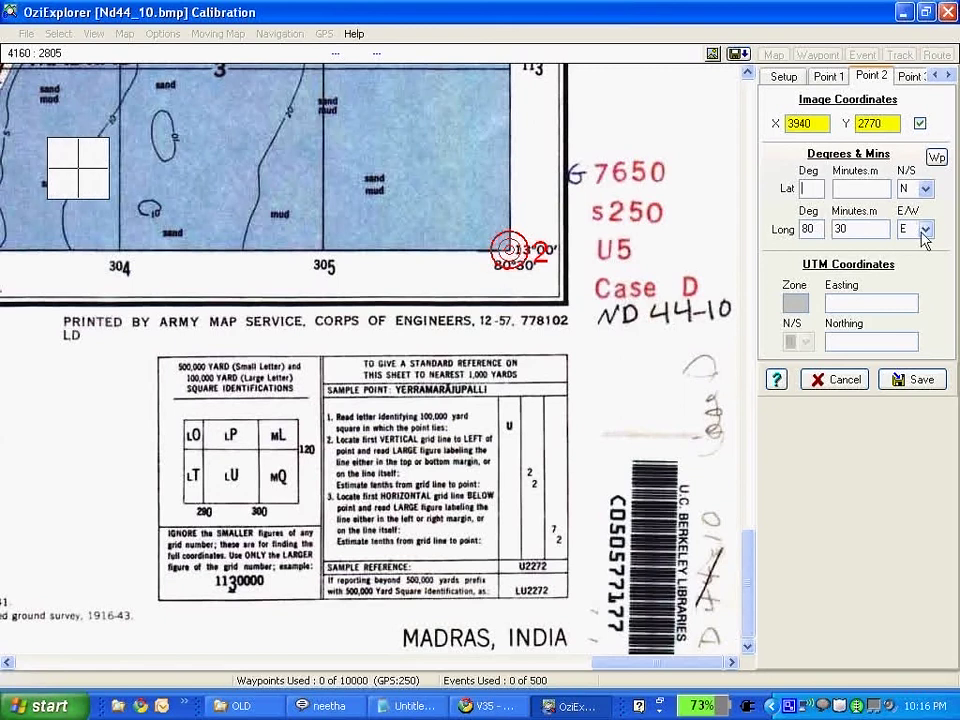
text(13)
click(868, 192)
text(00)
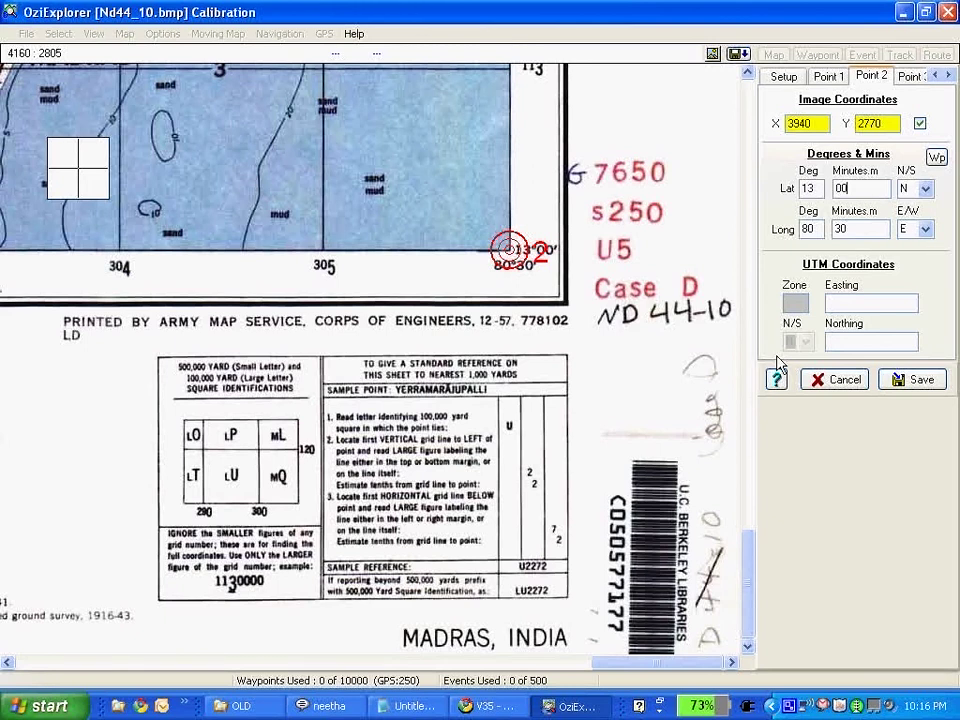
Save the calibration as nd44_10.map and return to Windows Explorer
click(921, 381)
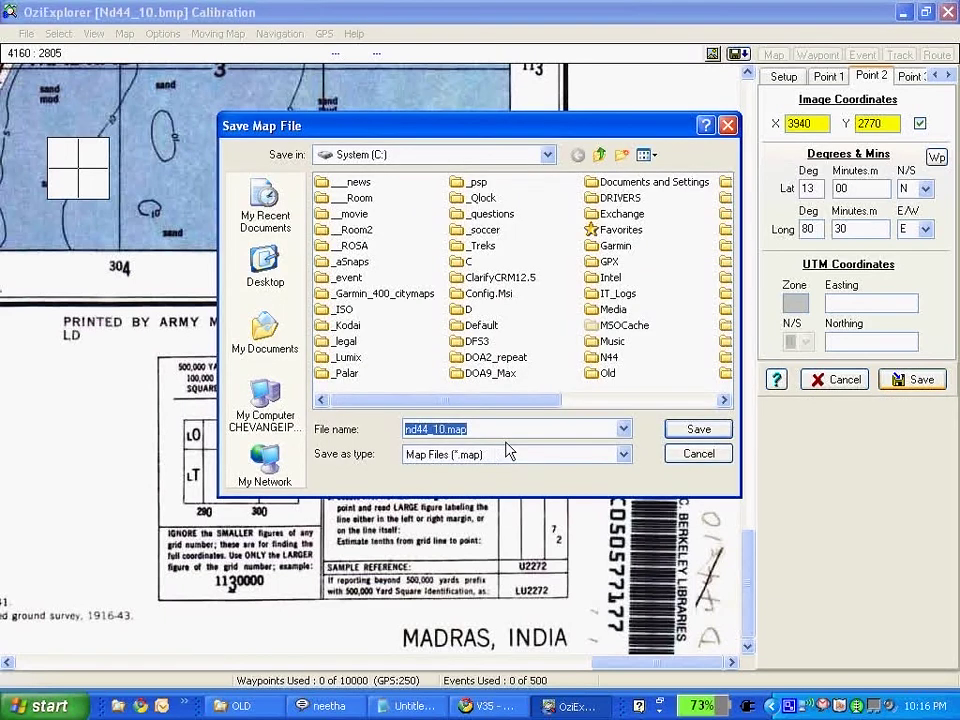
click(704, 438)
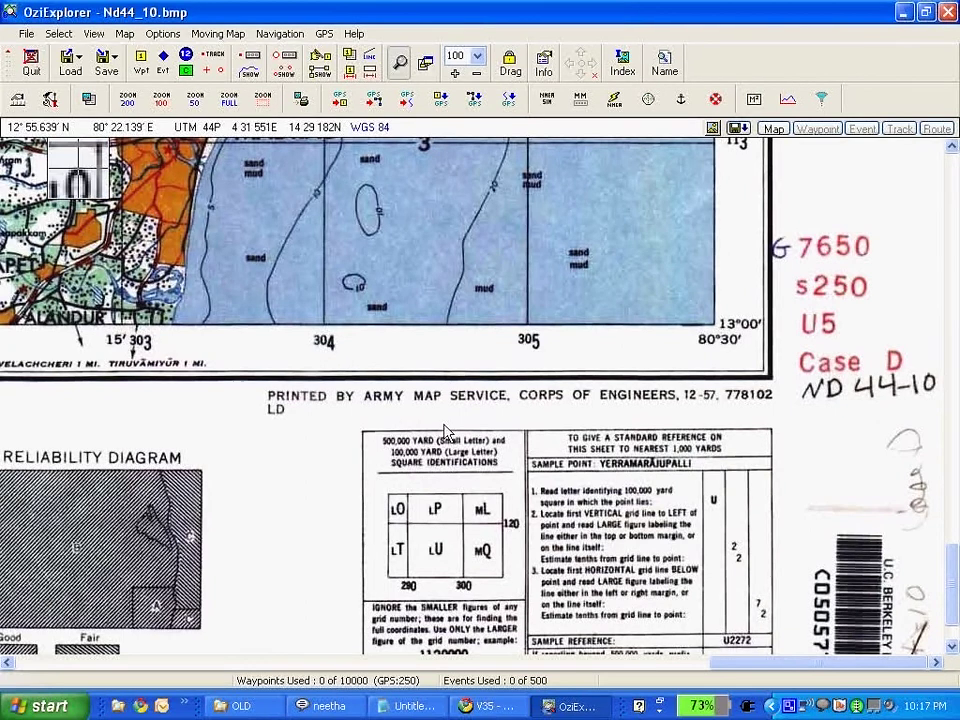
key(alt+Tab)
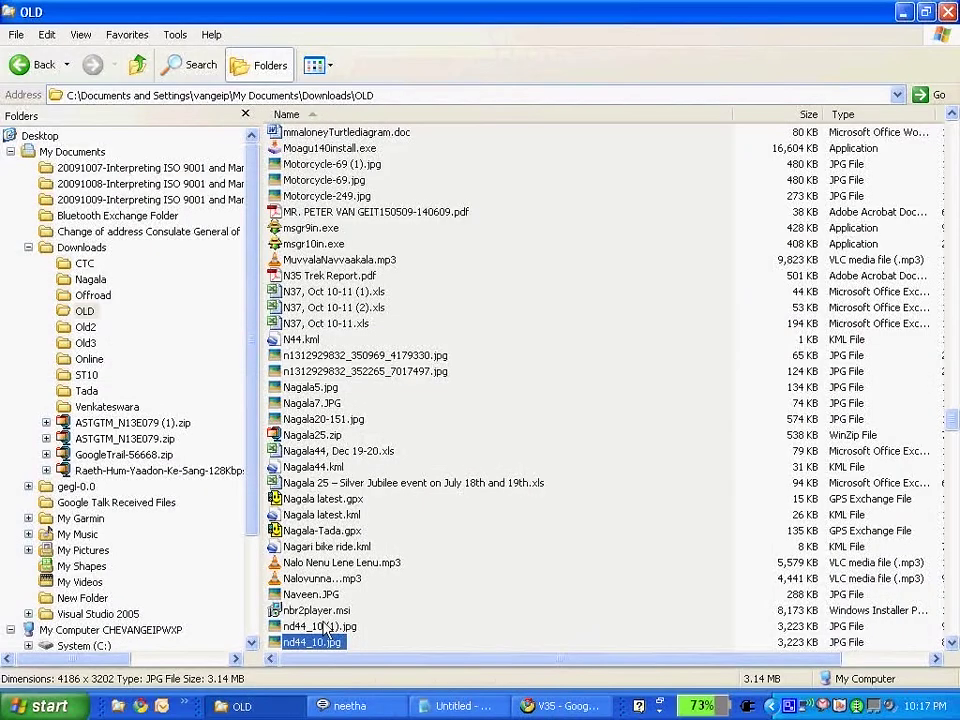
Select nd44_10.map in the System (C:) root and bring up its context menu
key(End)
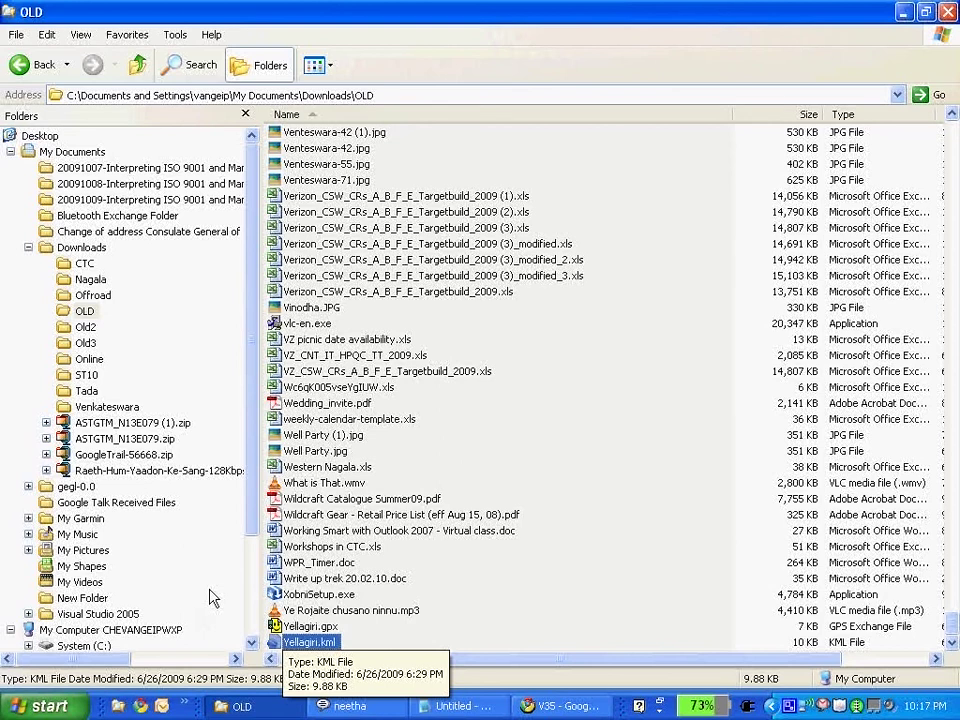
click(104, 646)
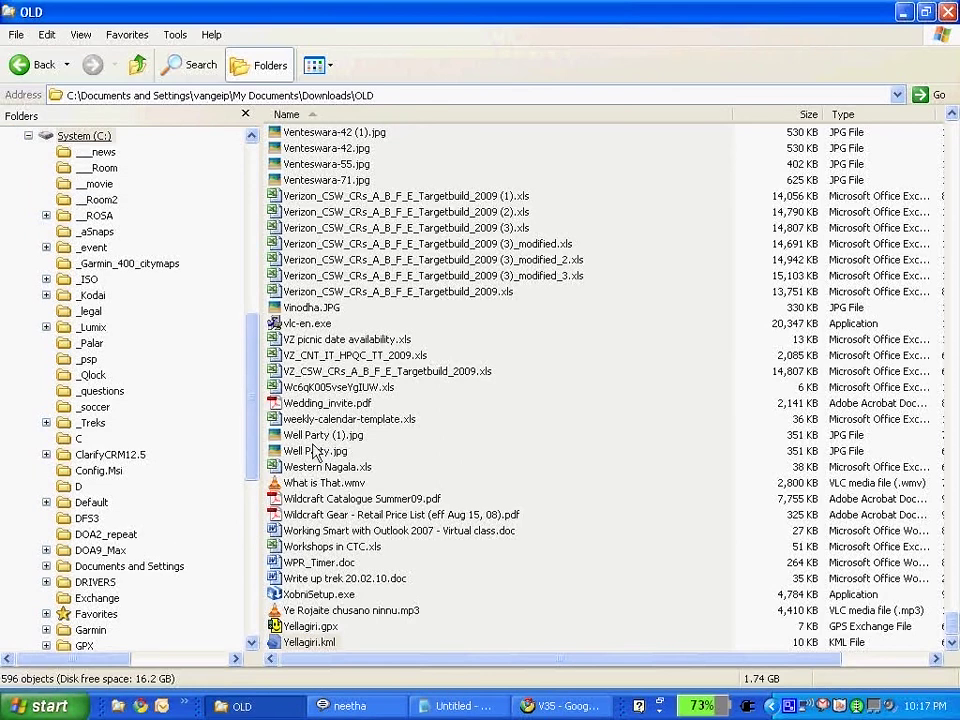
click(296, 230)
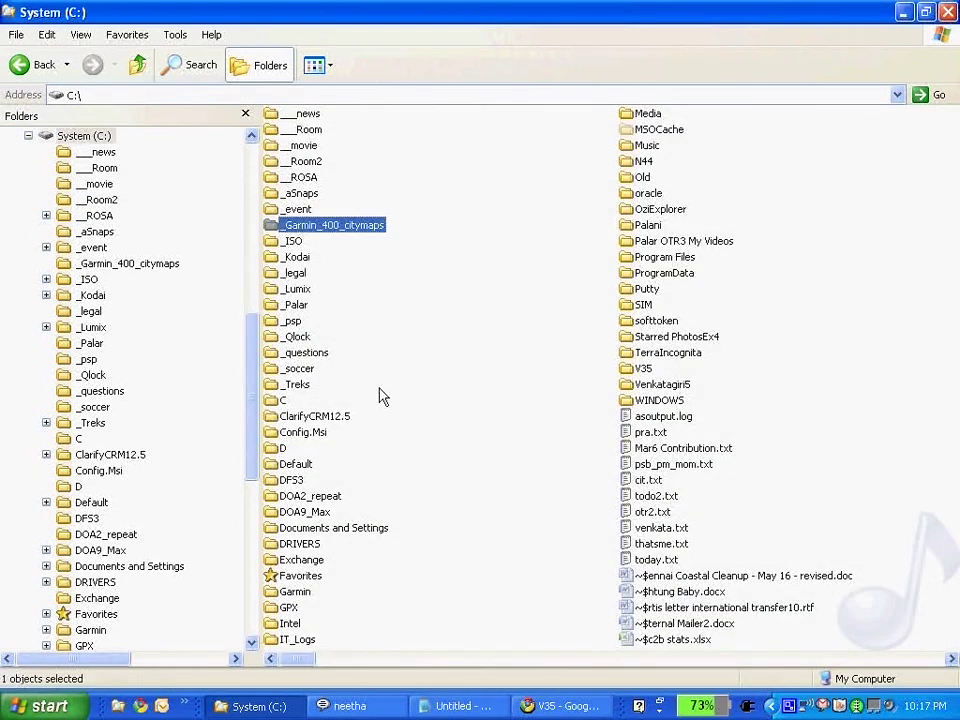
key(n)
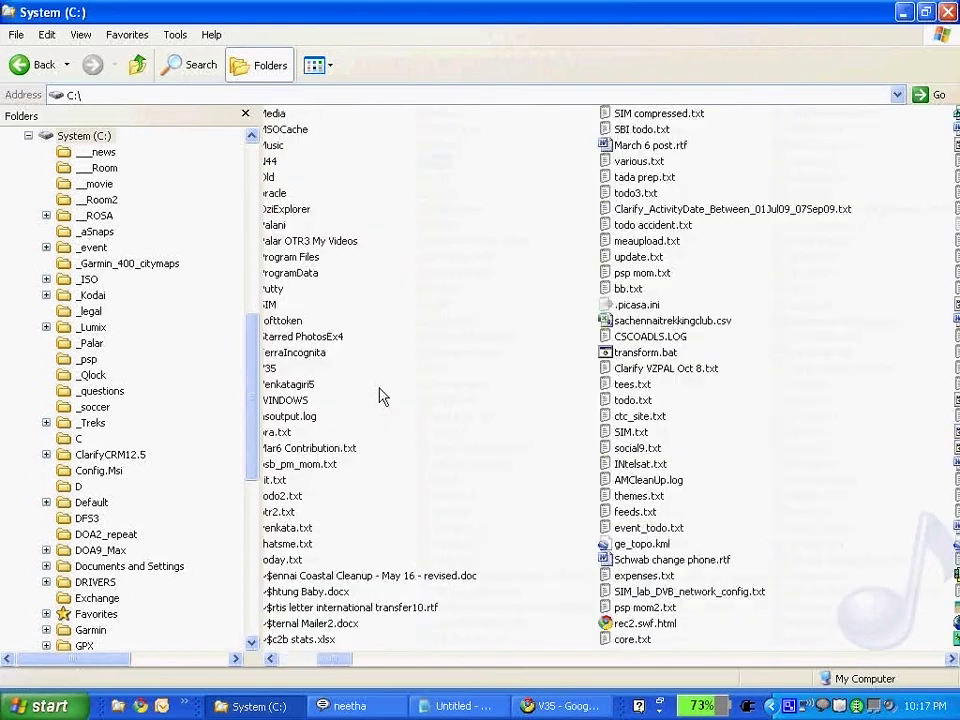
key(d)
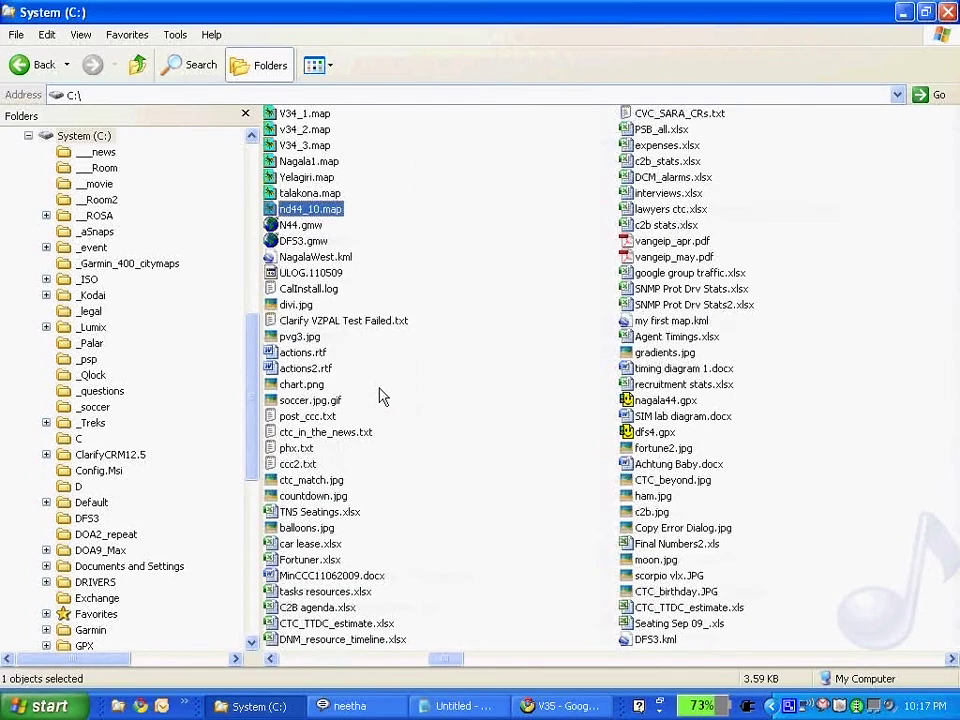
right_click(322, 214)
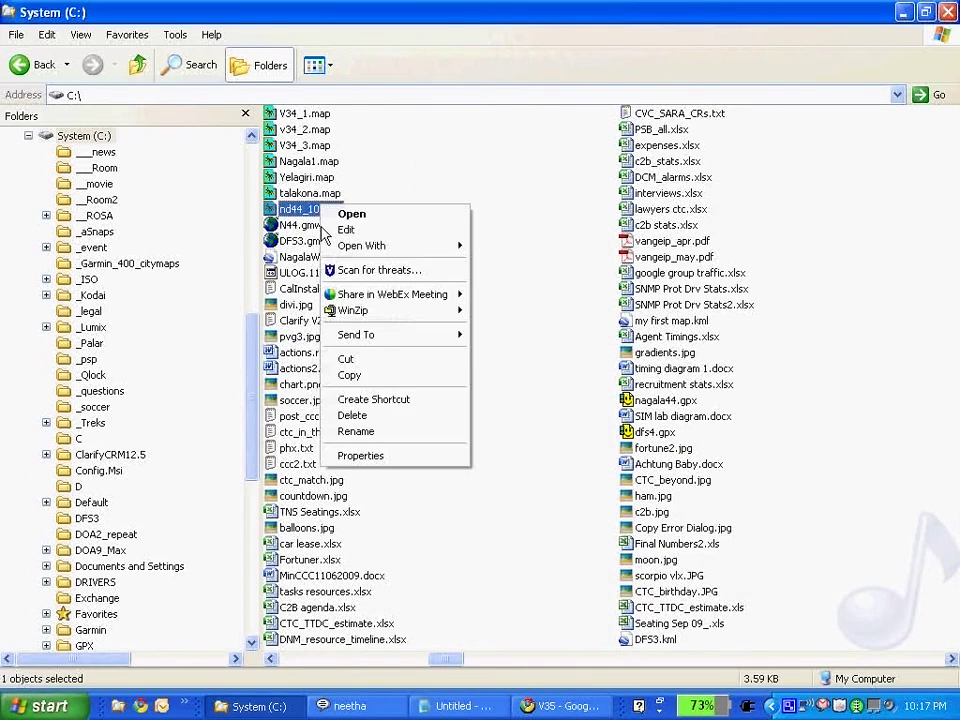
Open nd44_10.map in Notepad and maximize the window
mouse_move(414, 248)
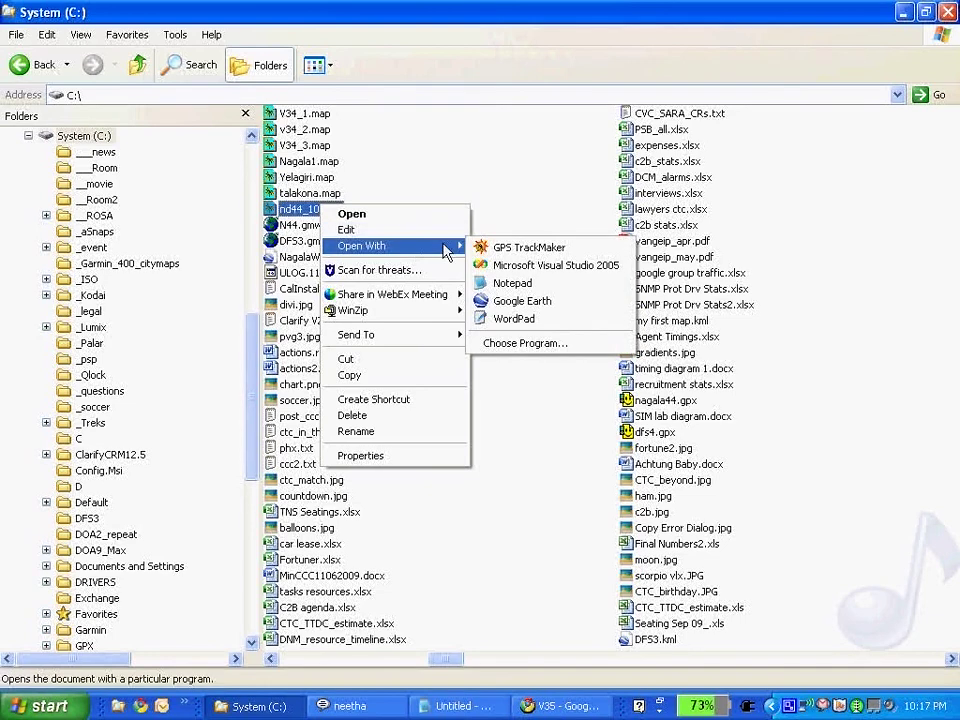
click(492, 281)
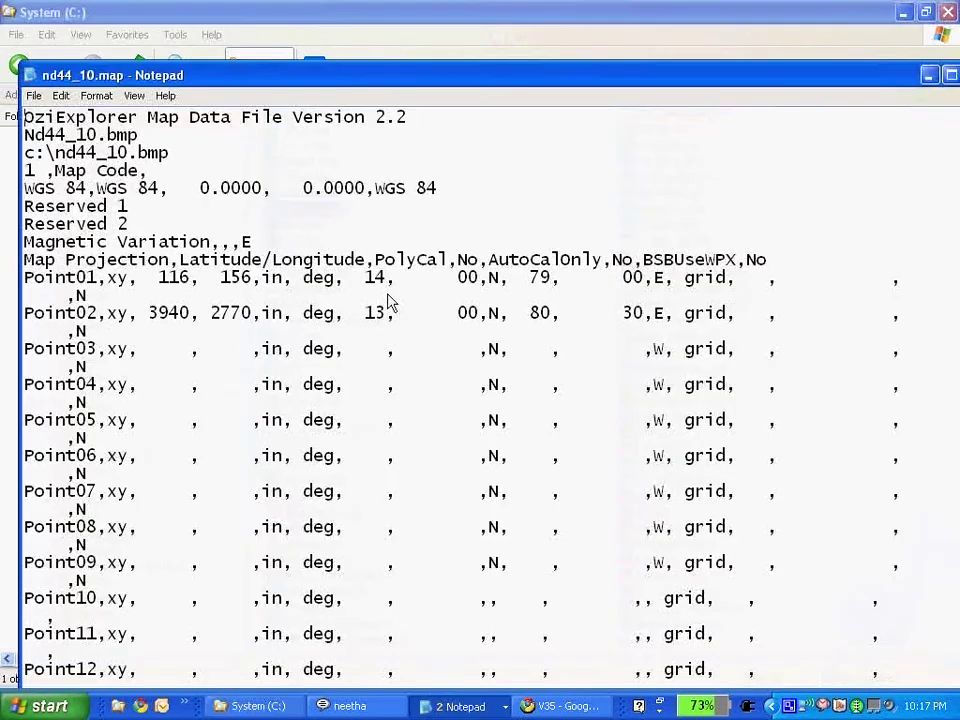
double_click(224, 88)
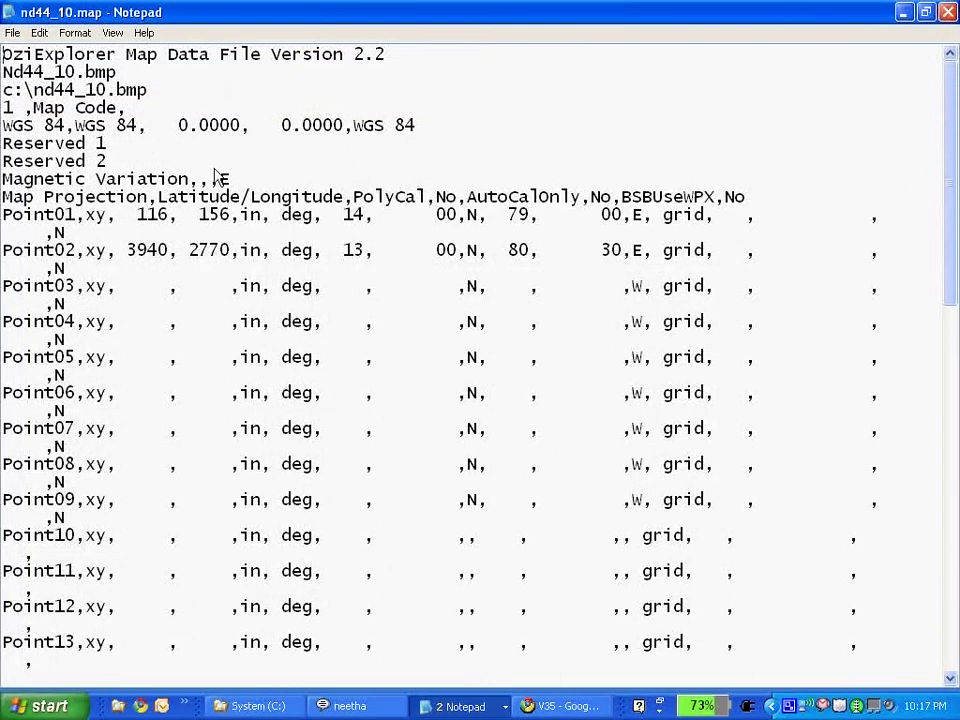
Highlight Point01's pixels 116, 156 and lat/long, then Point02's pixels 3940, 2770 and latitude
drag(5, 219, 5, 289)
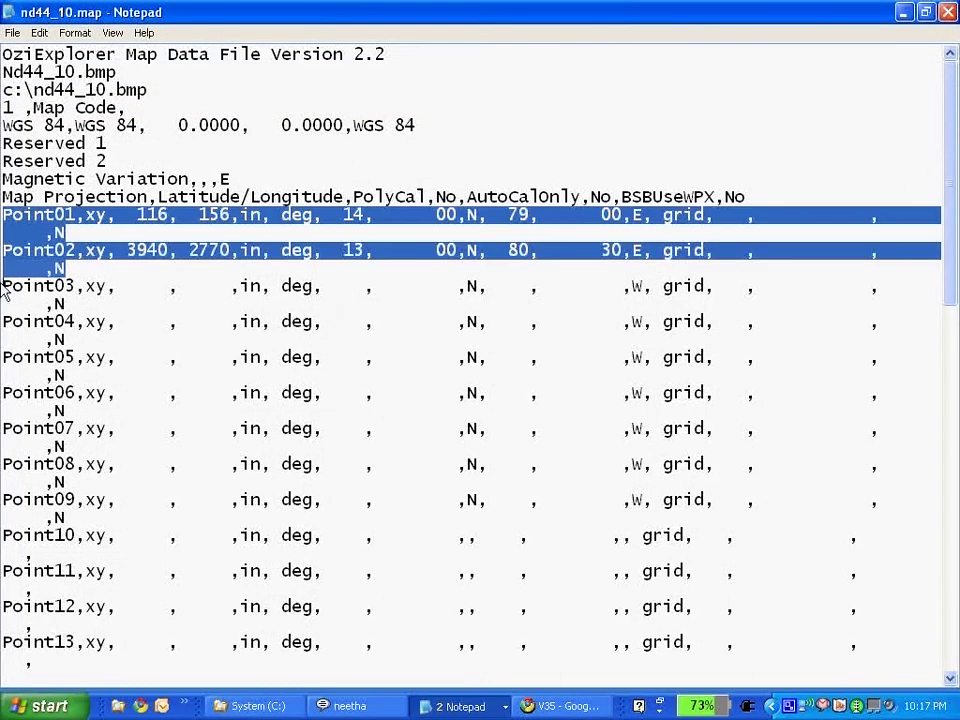
click(145, 219)
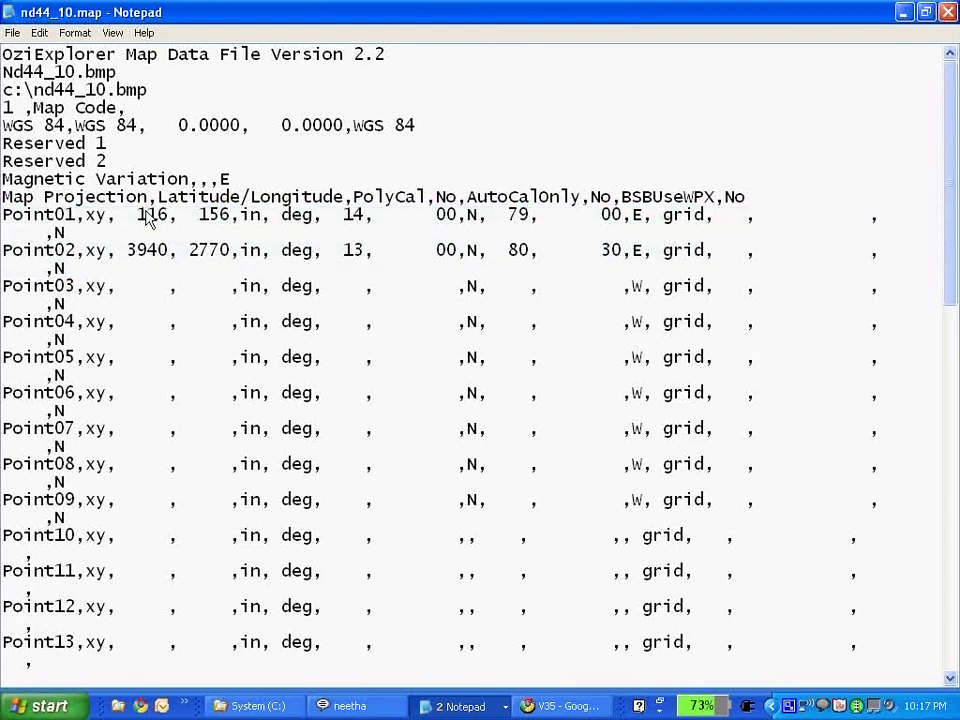
double_click(157, 215)
click(220, 222)
double_click(216, 224)
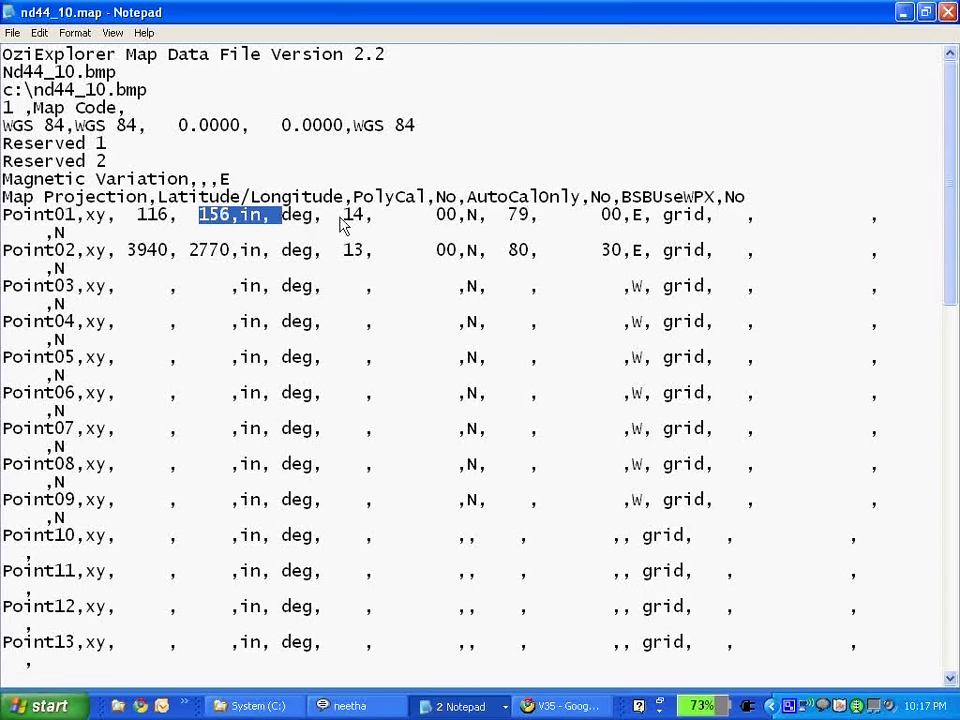
drag(335, 217, 702, 221)
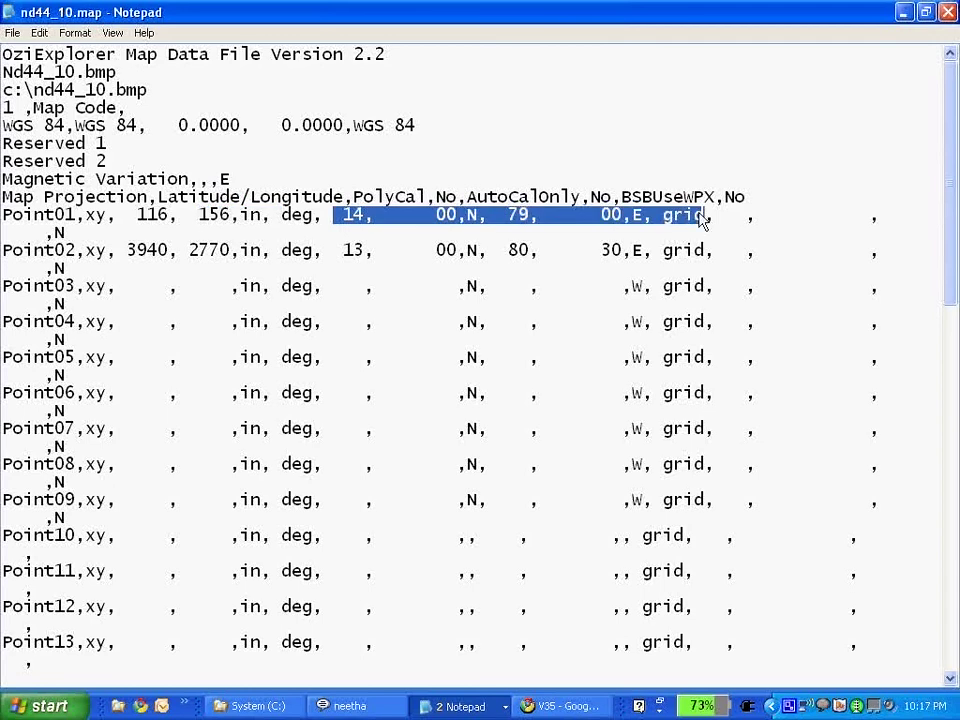
drag(118, 250, 240, 255)
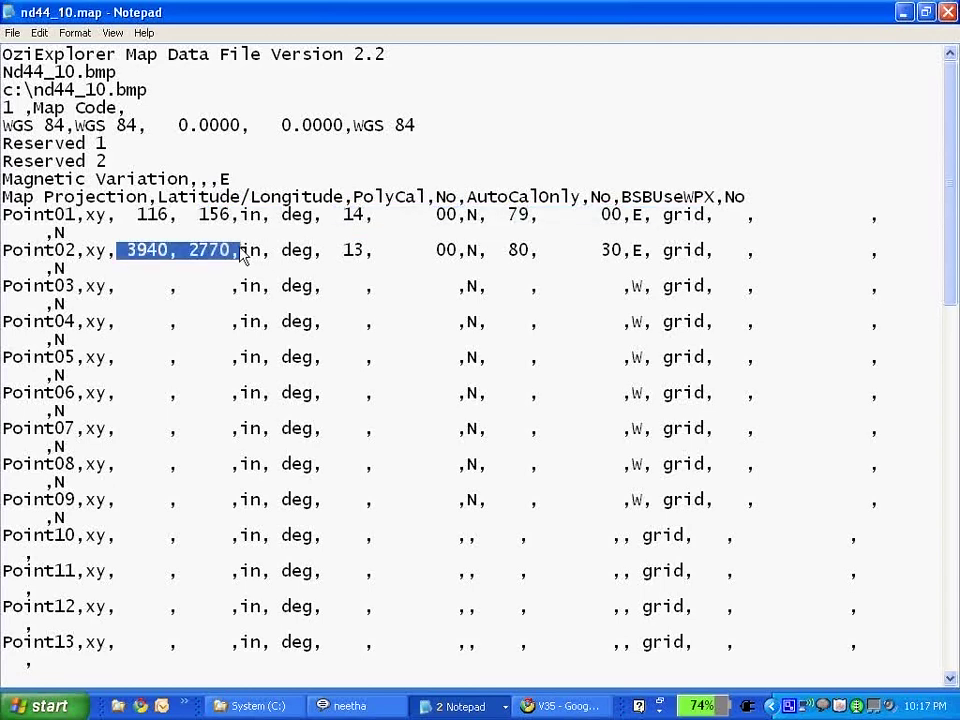
drag(334, 251, 696, 251)
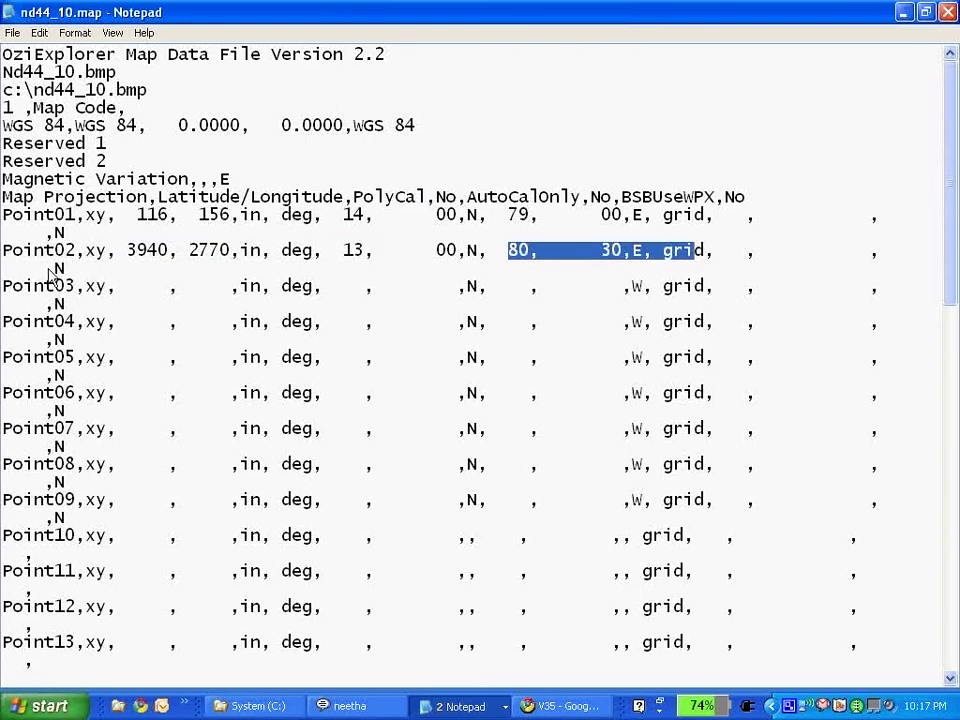
scroll(93, 462, down, 4)
scroll(93, 462, up, 3)
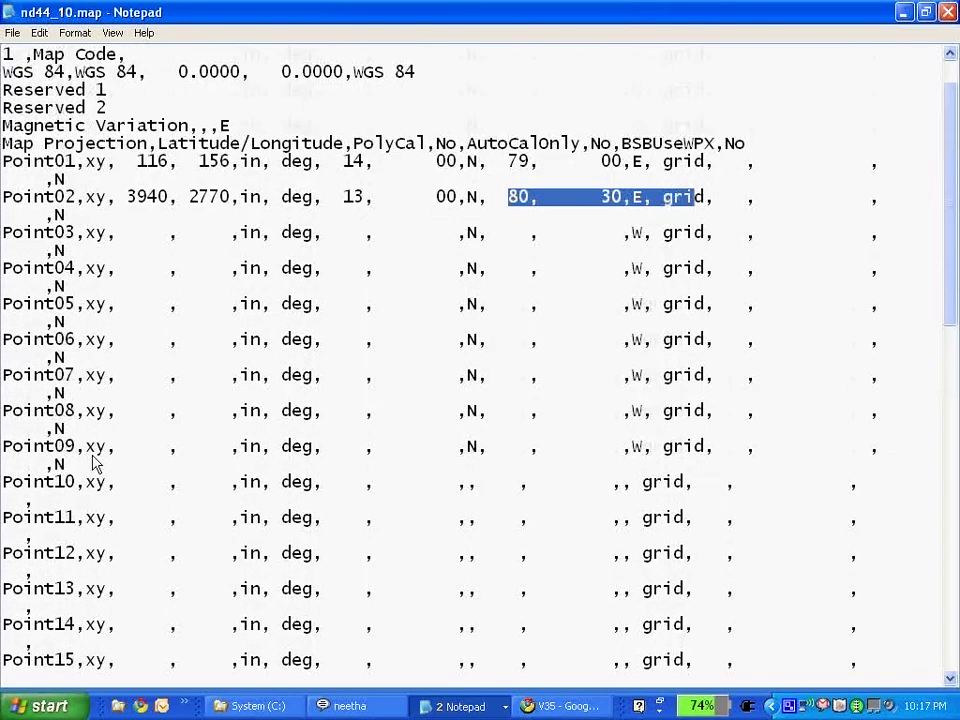
scroll(93, 462, up, 1)
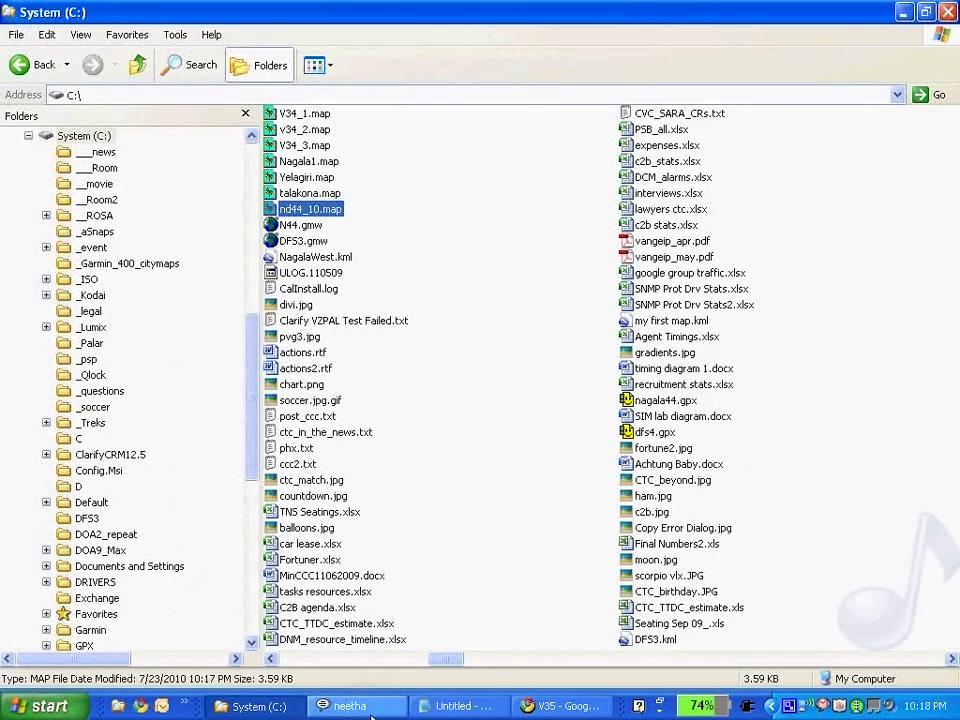
Launch Global Mapper 11 from the All Programs list
click(40, 706)
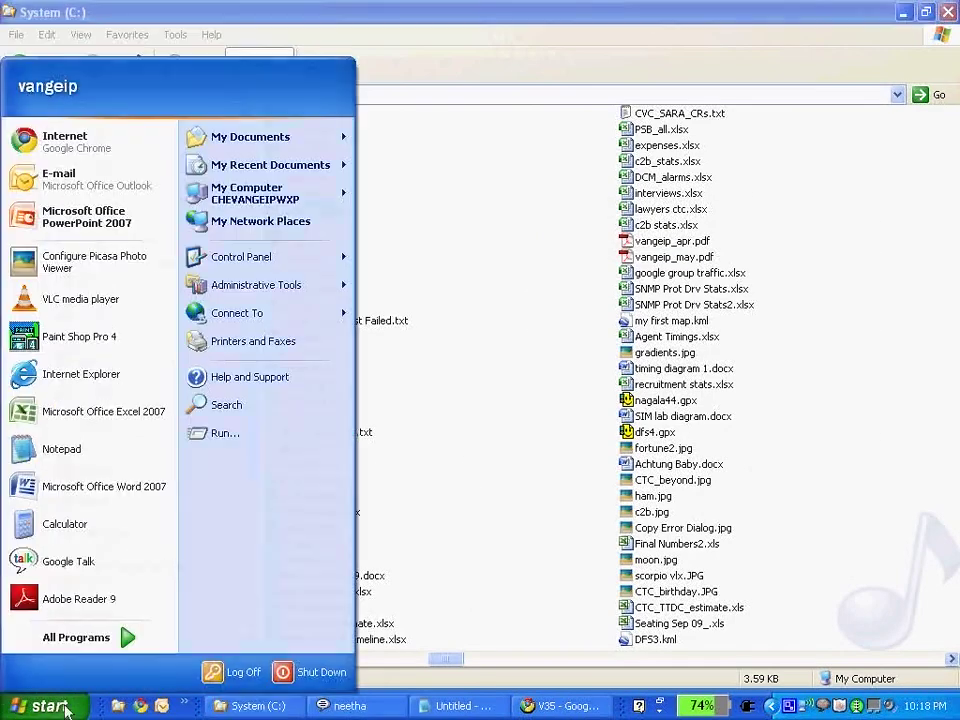
click(75, 640)
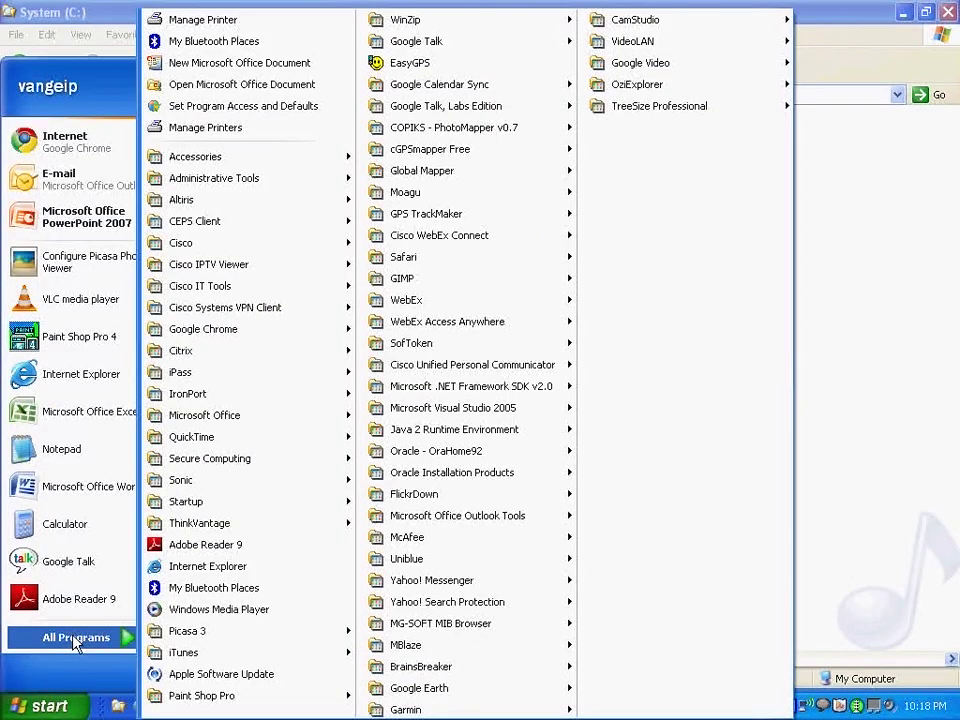
key(g)
key(g)
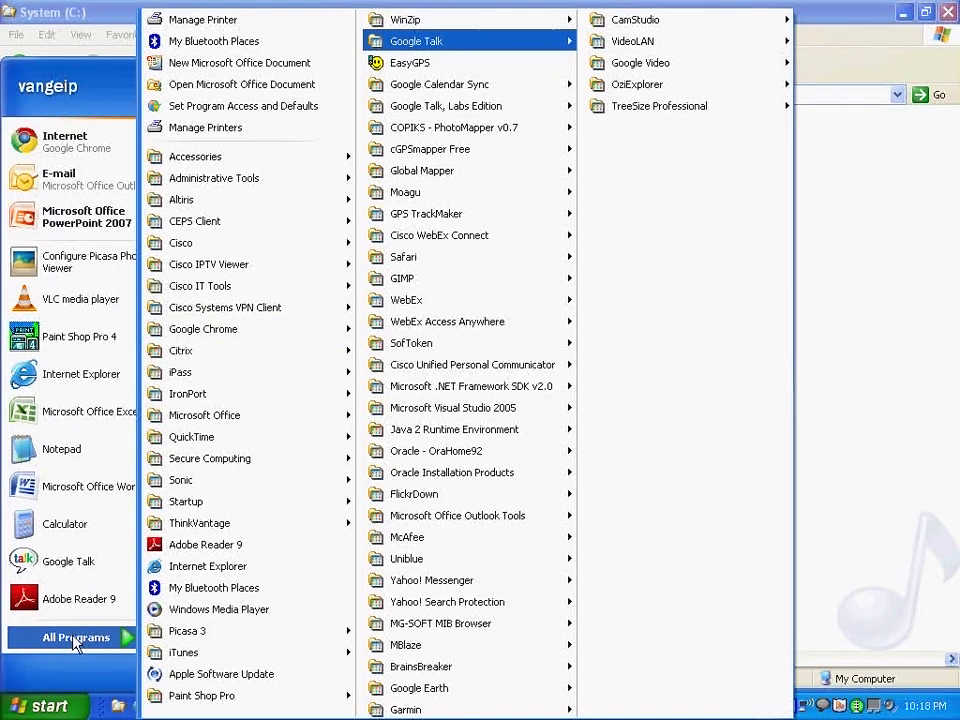
key(g)
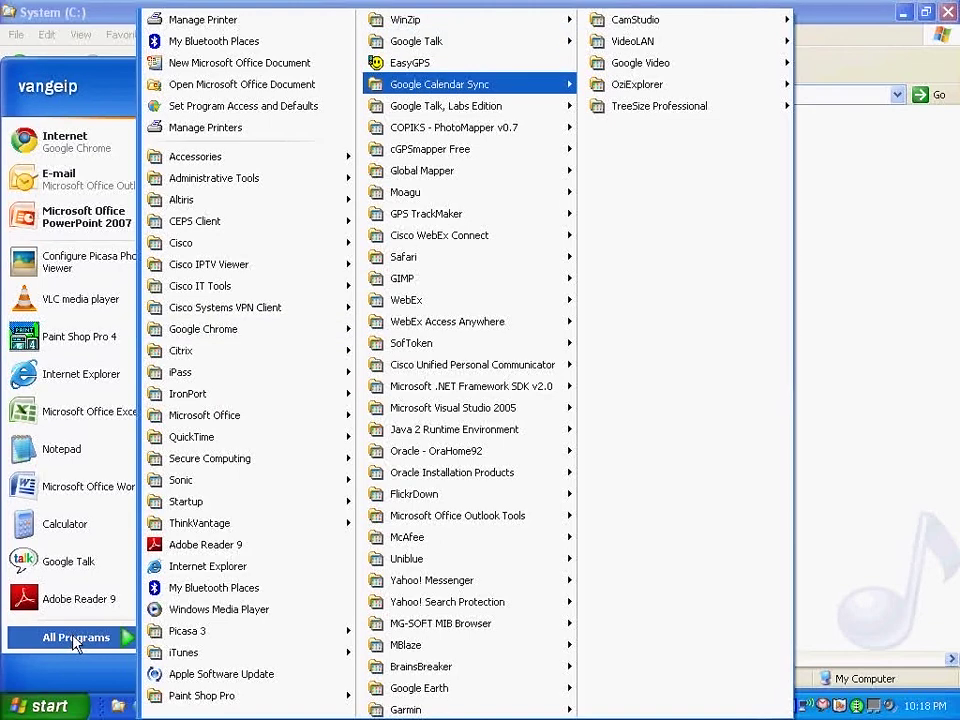
key(g)
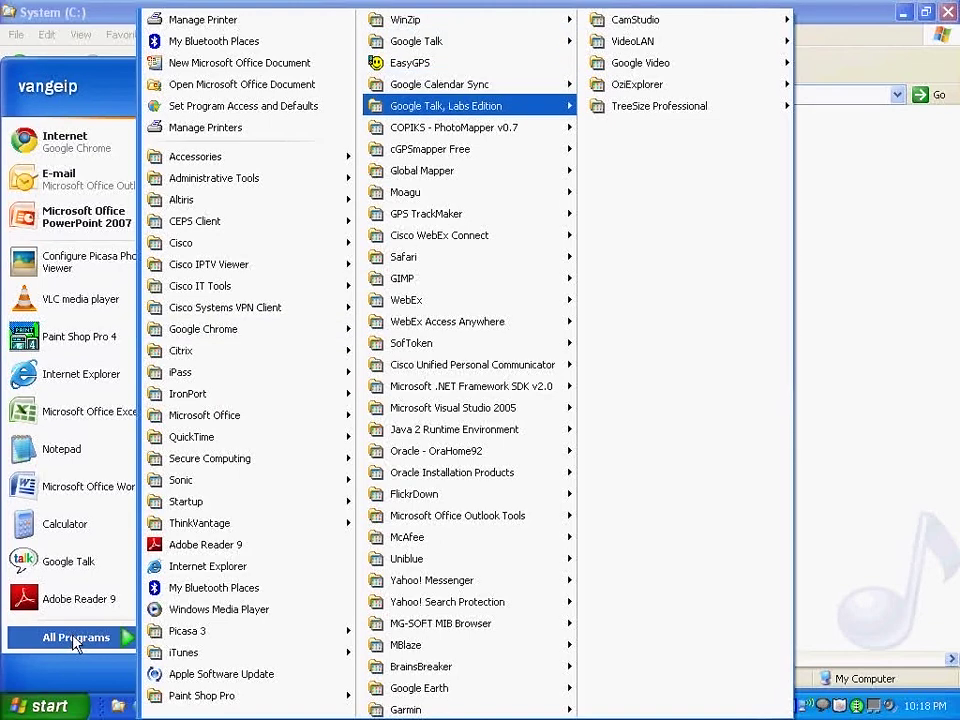
key(g)
key(g)
key(s)
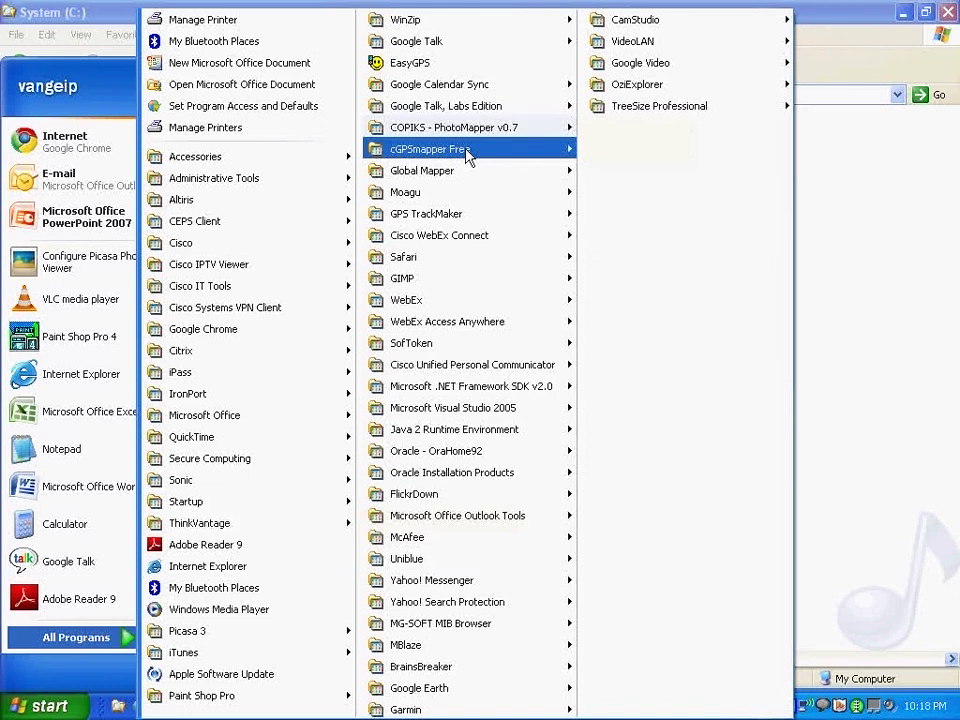
mouse_move(469, 101)
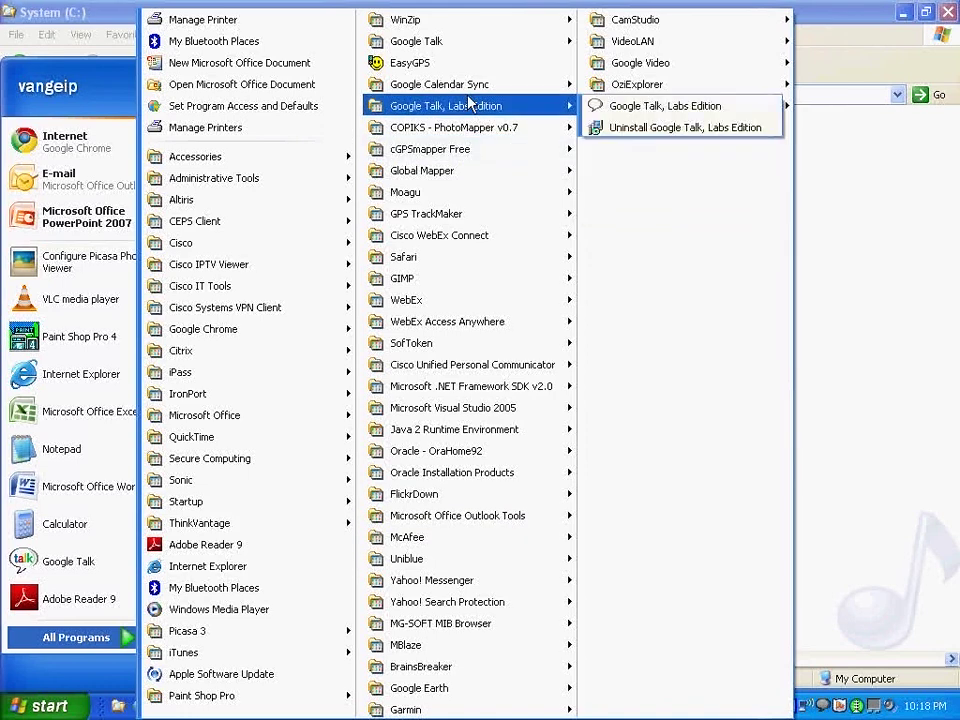
mouse_move(482, 612)
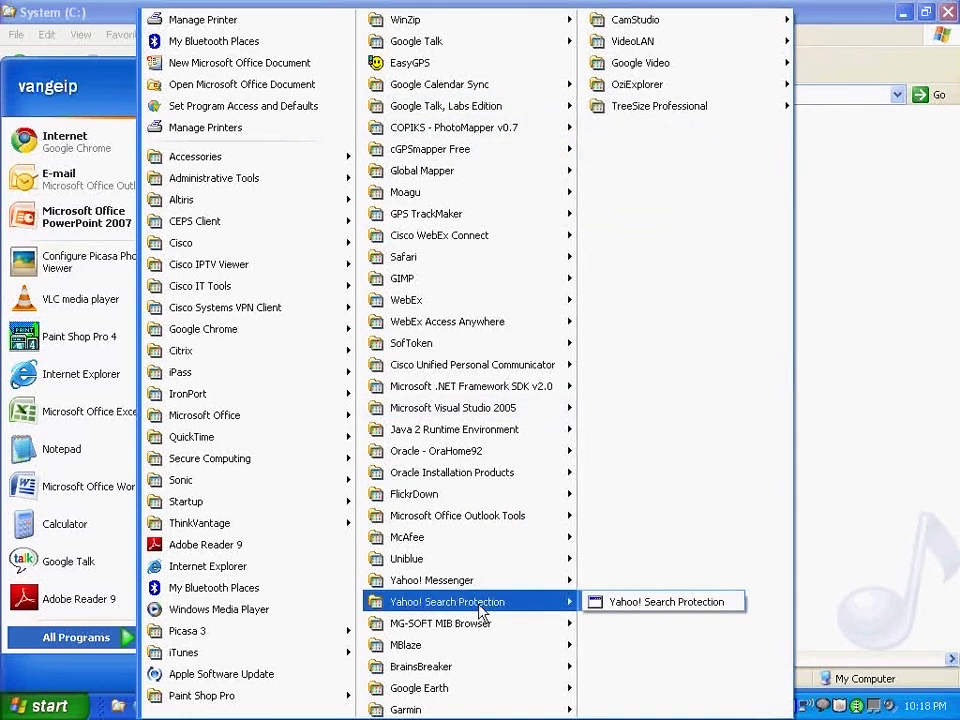
mouse_move(459, 160)
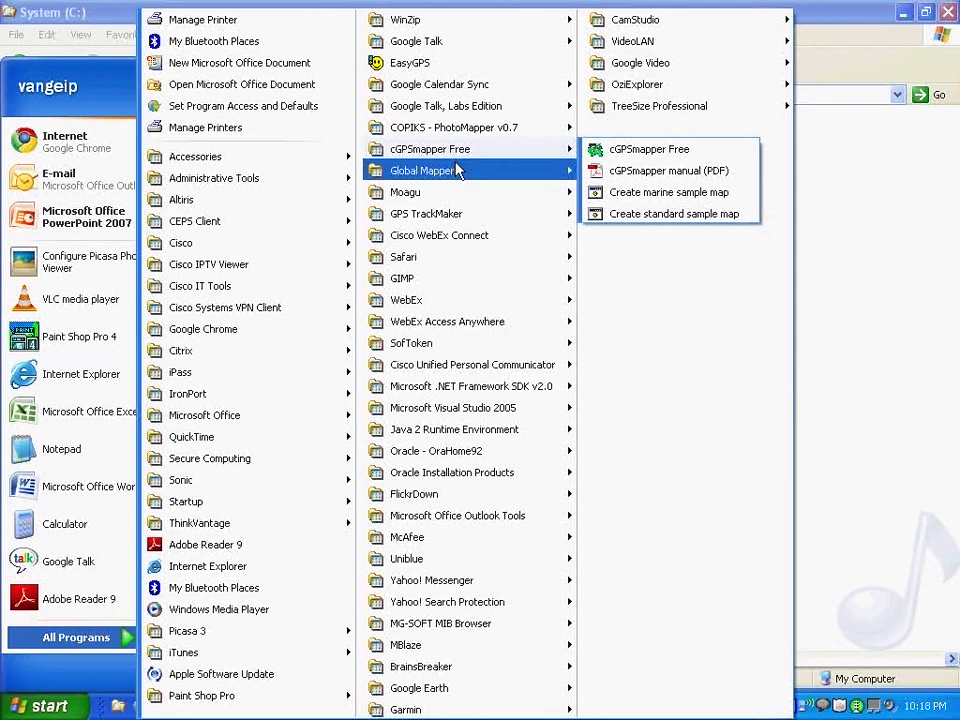
click(626, 177)
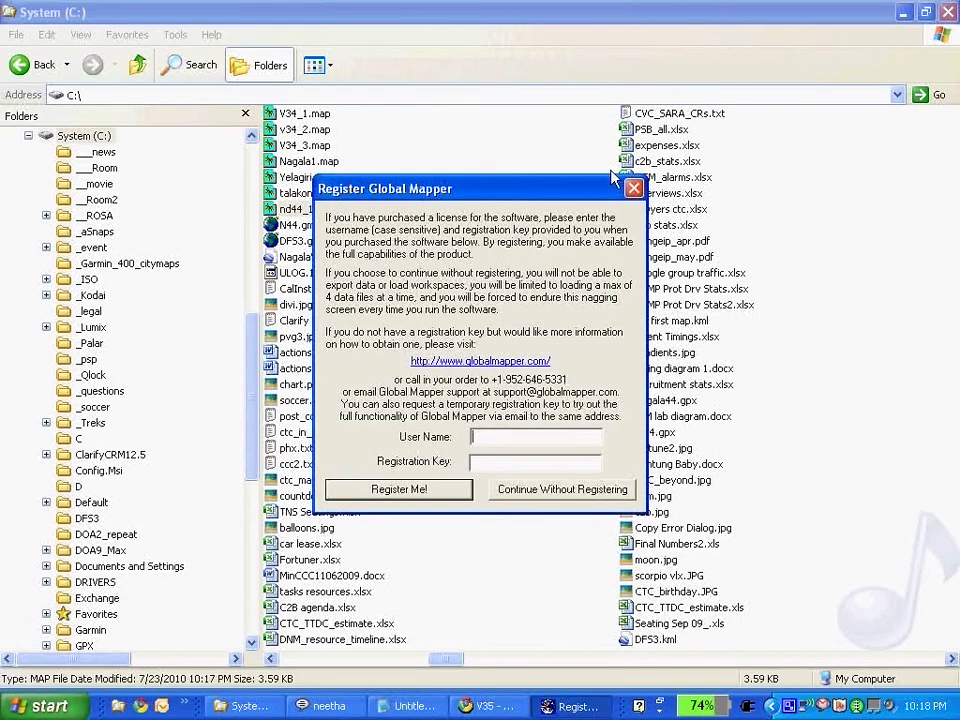
Continue without registering, confirm with Yes, and close the chat pane
click(594, 497)
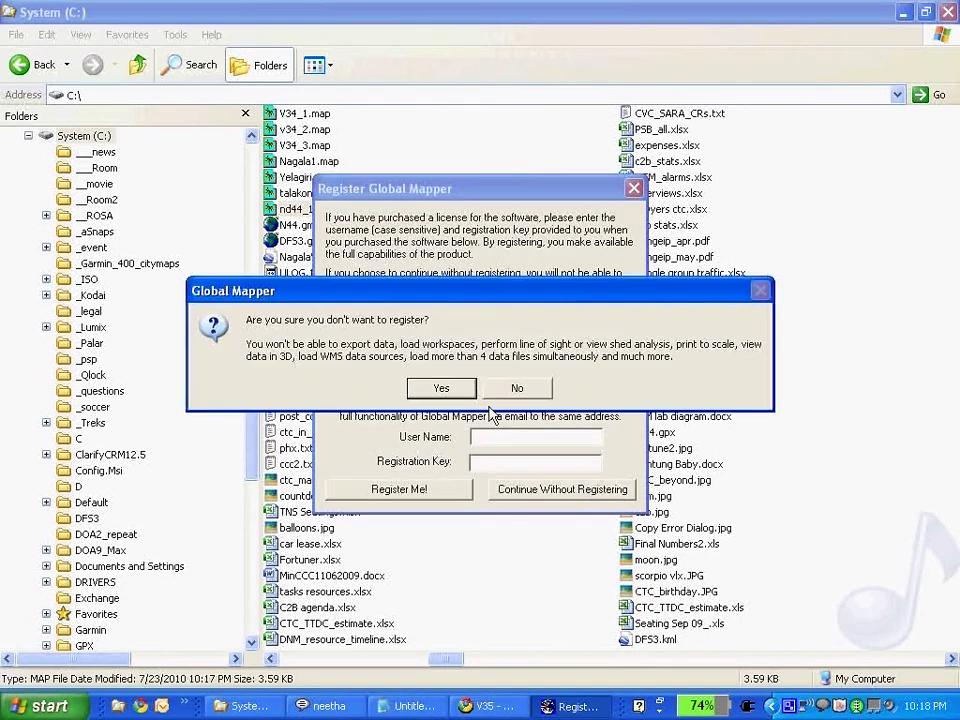
click(441, 389)
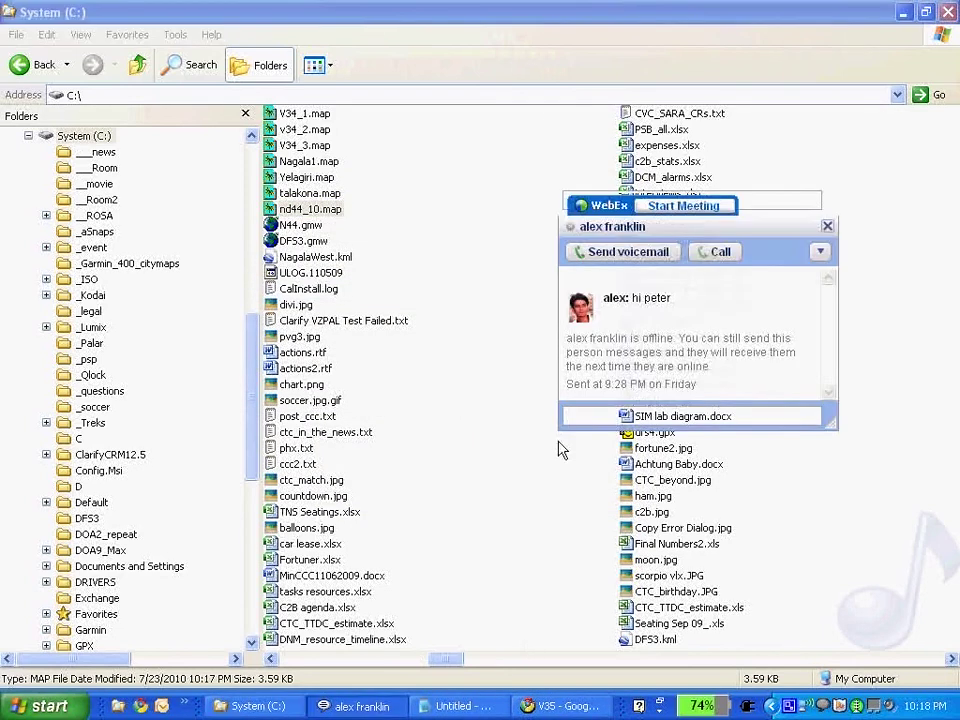
click(827, 226)
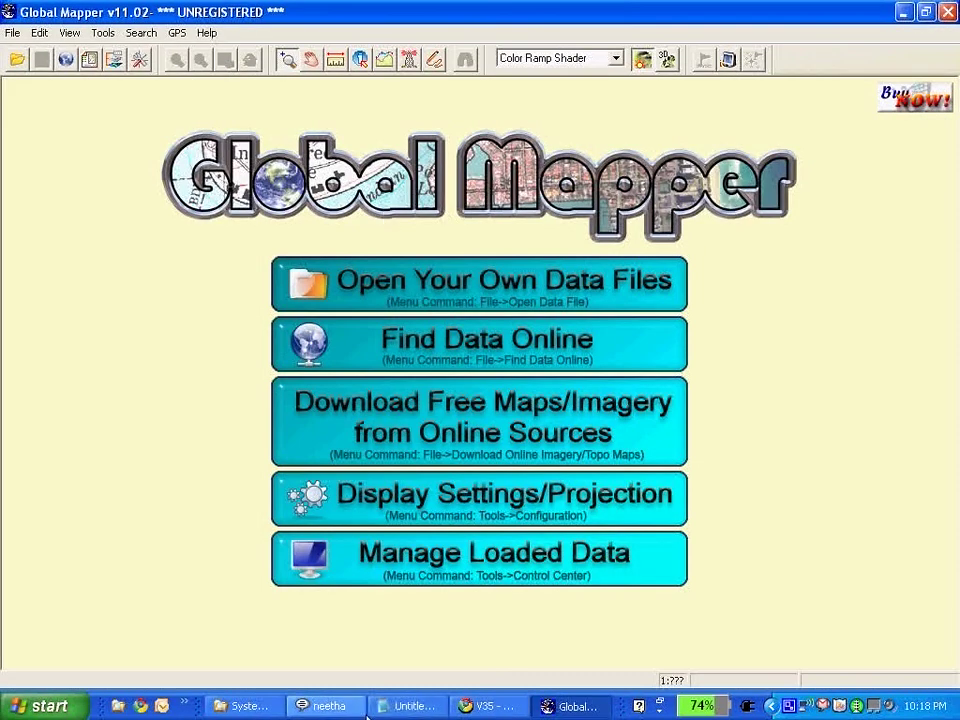
Reply 'will do' in the chat window
click(366, 712)
text(will do)
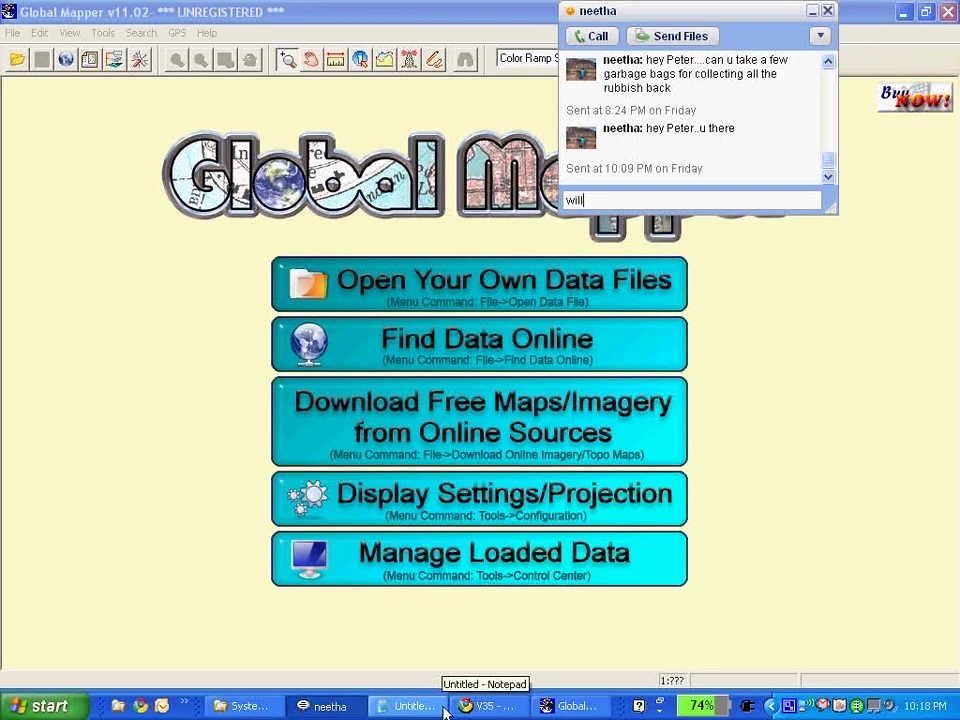
key(Return)
Back in Global Mapper, open your own data file c:\nd44_10.map
click(360, 12)
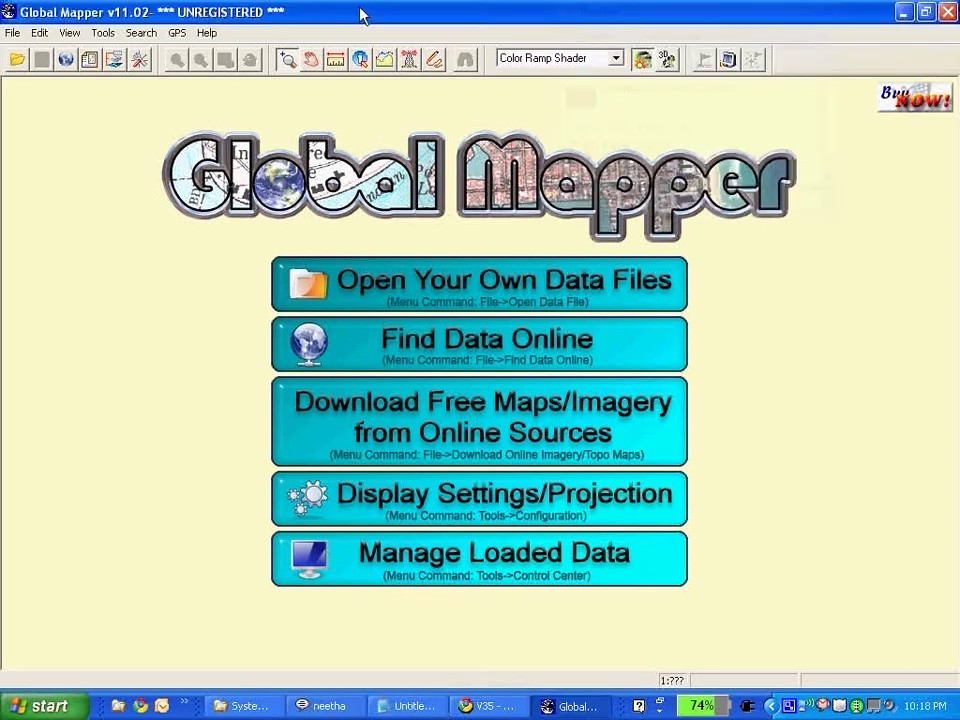
click(438, 313)
text(c)
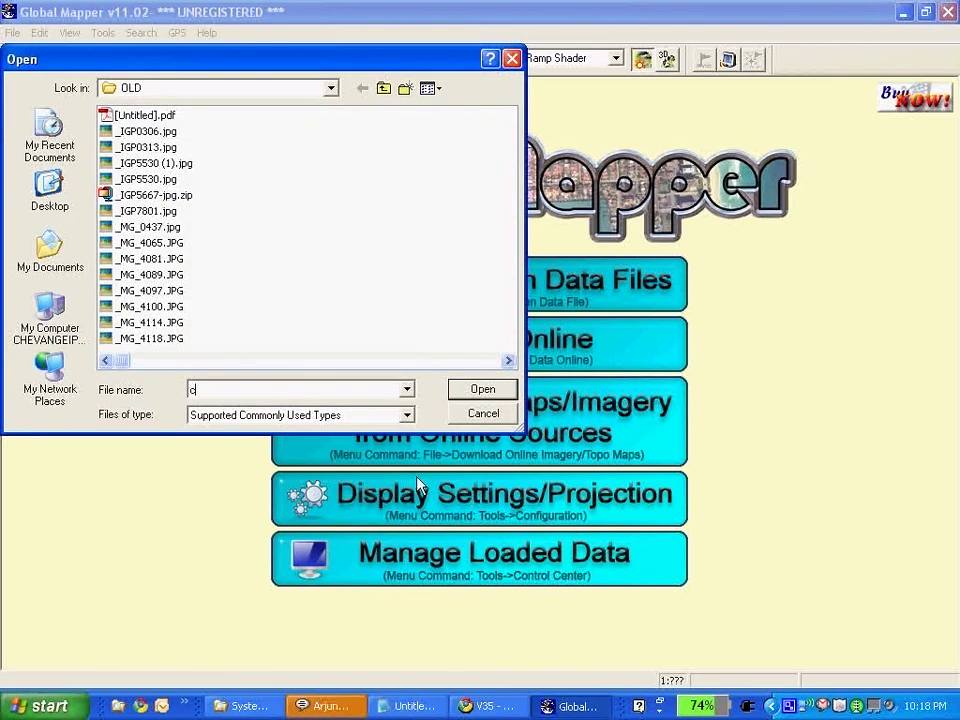
text(:\nd4)
key(Down)
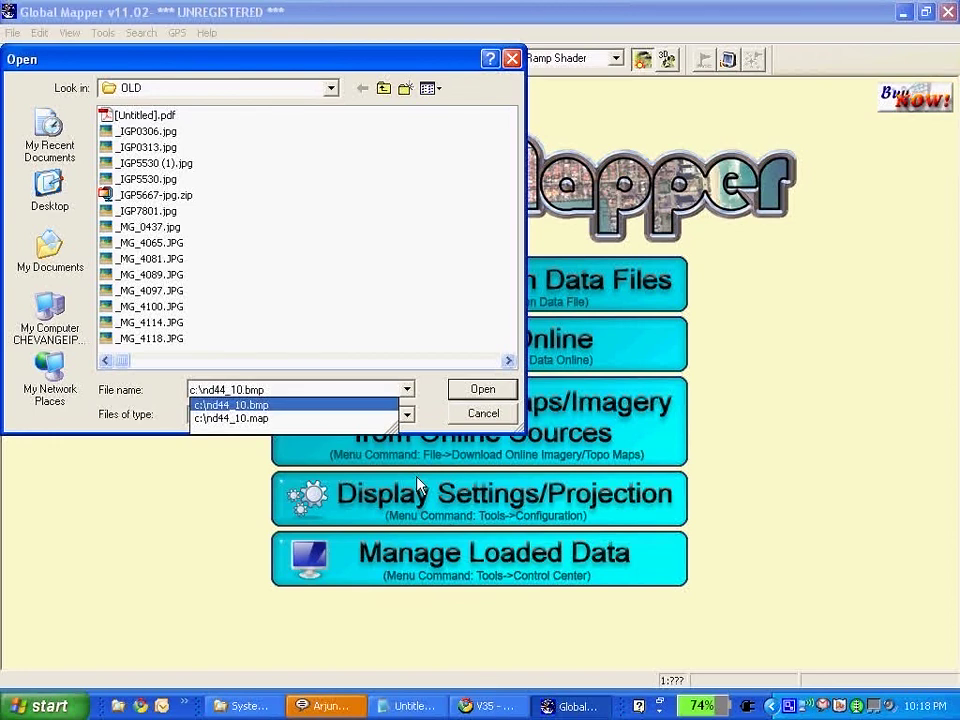
key(Down)
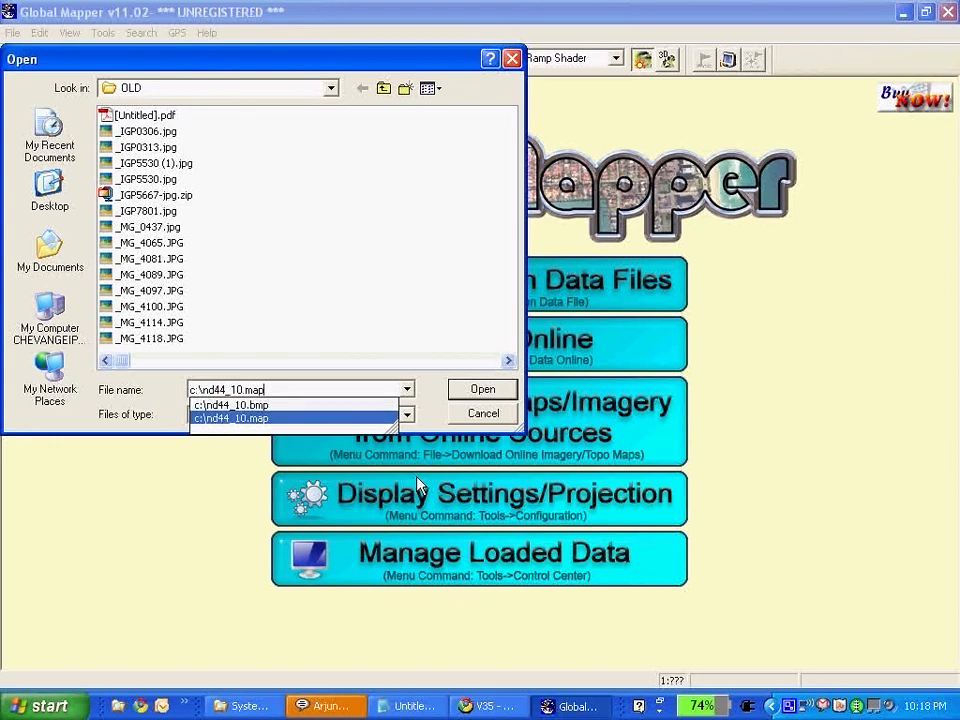
key(Return)
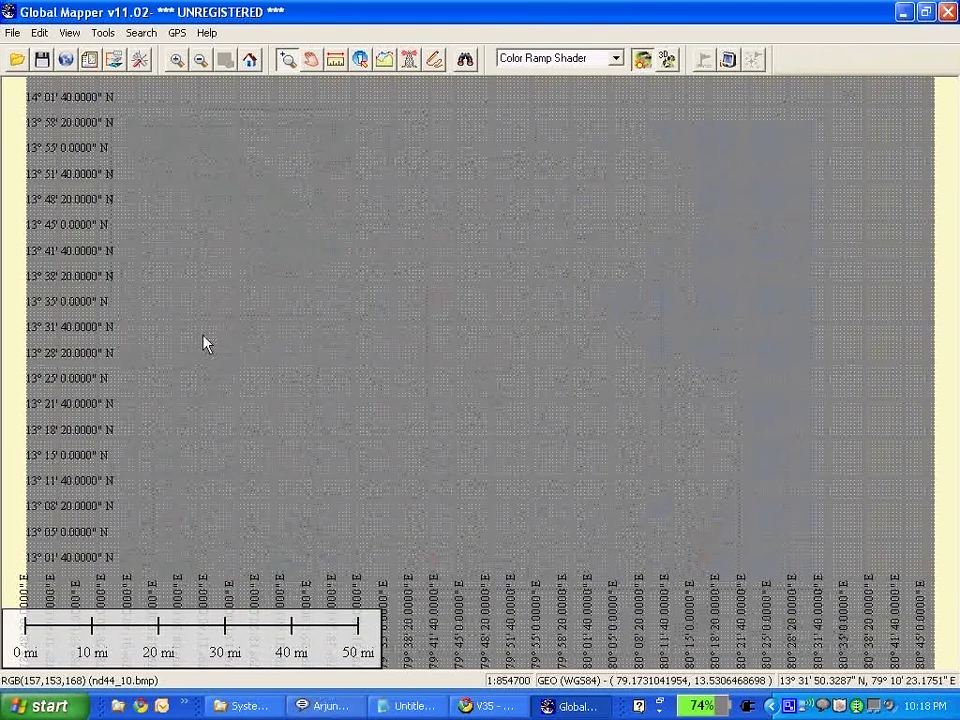
Zoom in step by step on Tirupati Reserved Forest to about 1:53420 scale
click(185, 198)
click(490, 378)
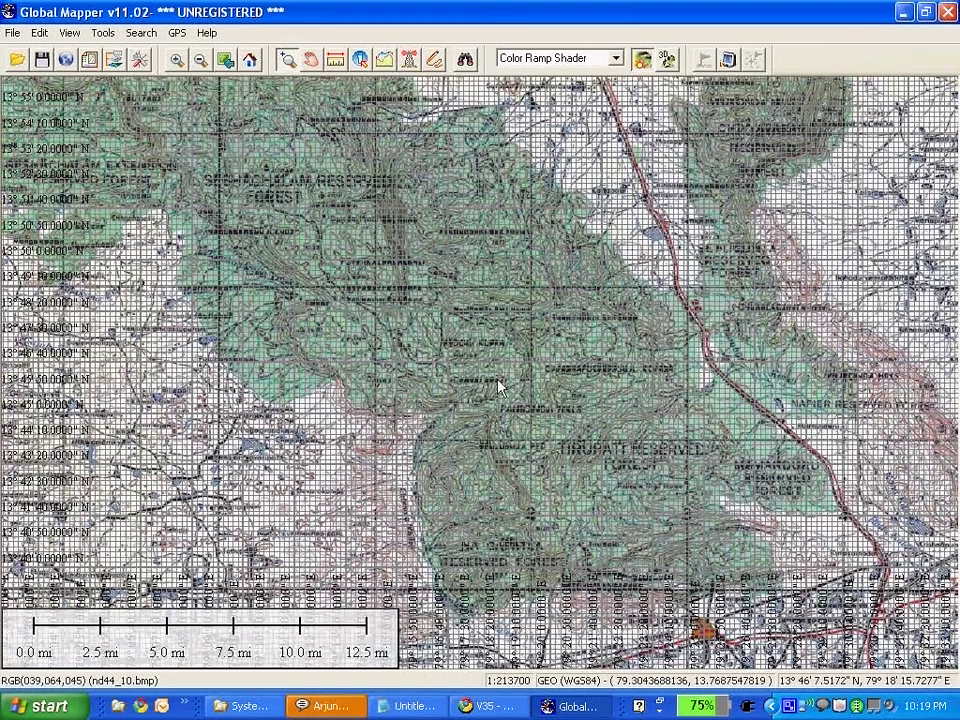
click(510, 410)
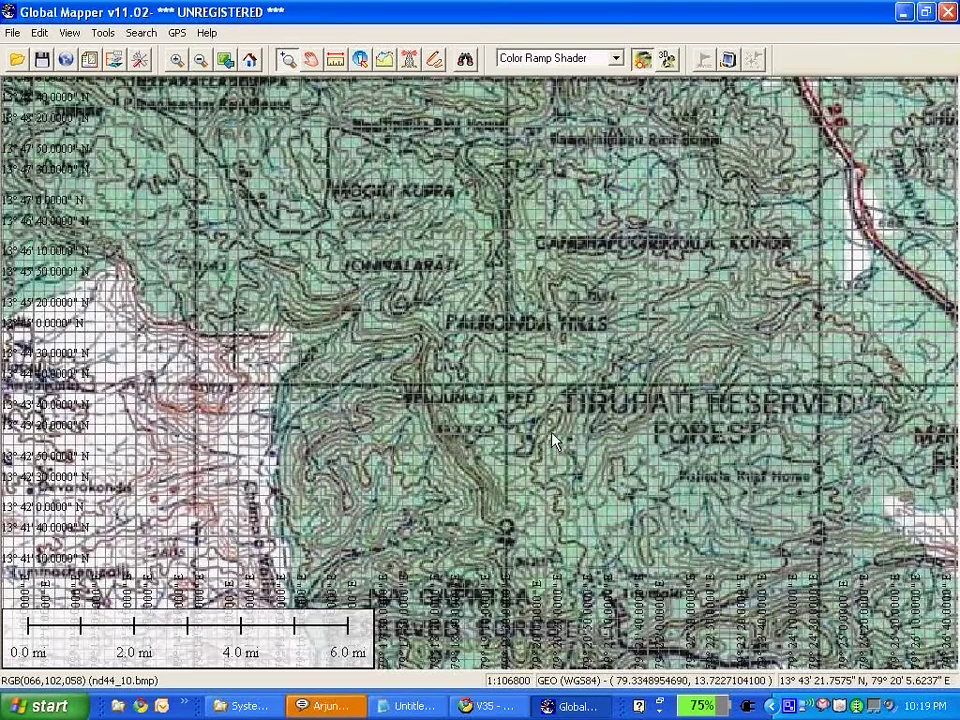
click(632, 466)
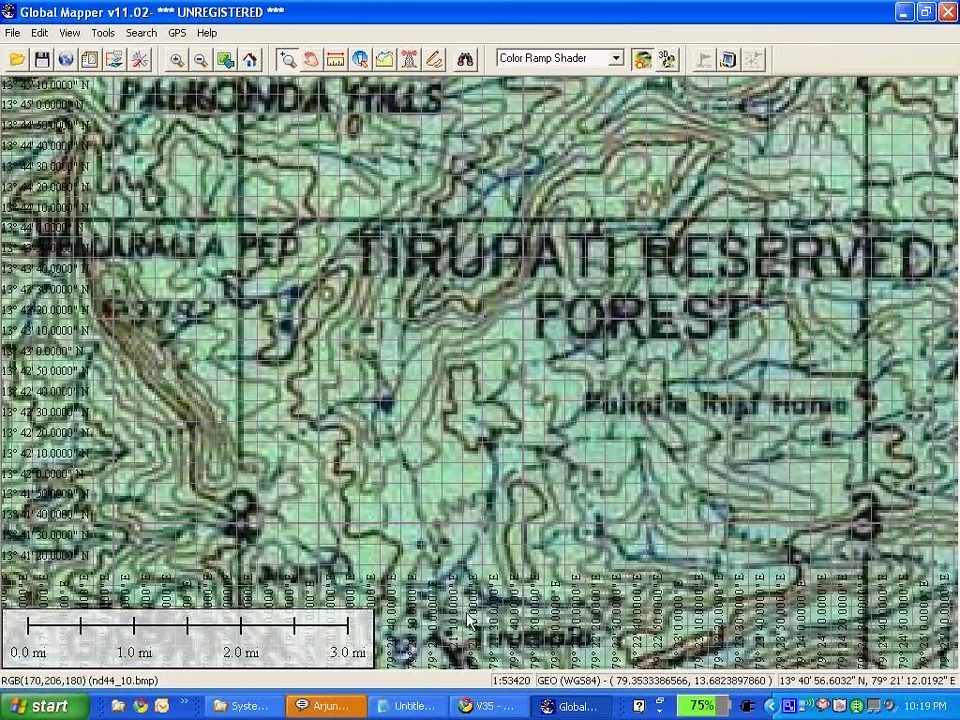
click(96, 34)
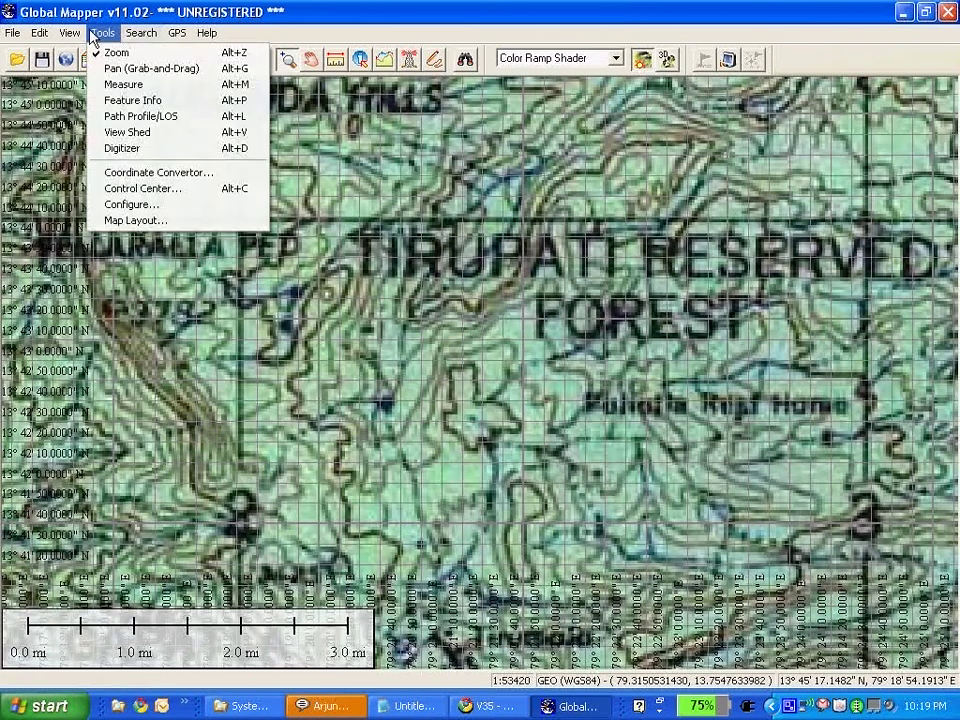
In Configure's General tab, set the custom grid spacing to 0° 01' 00" and apply
click(137, 208)
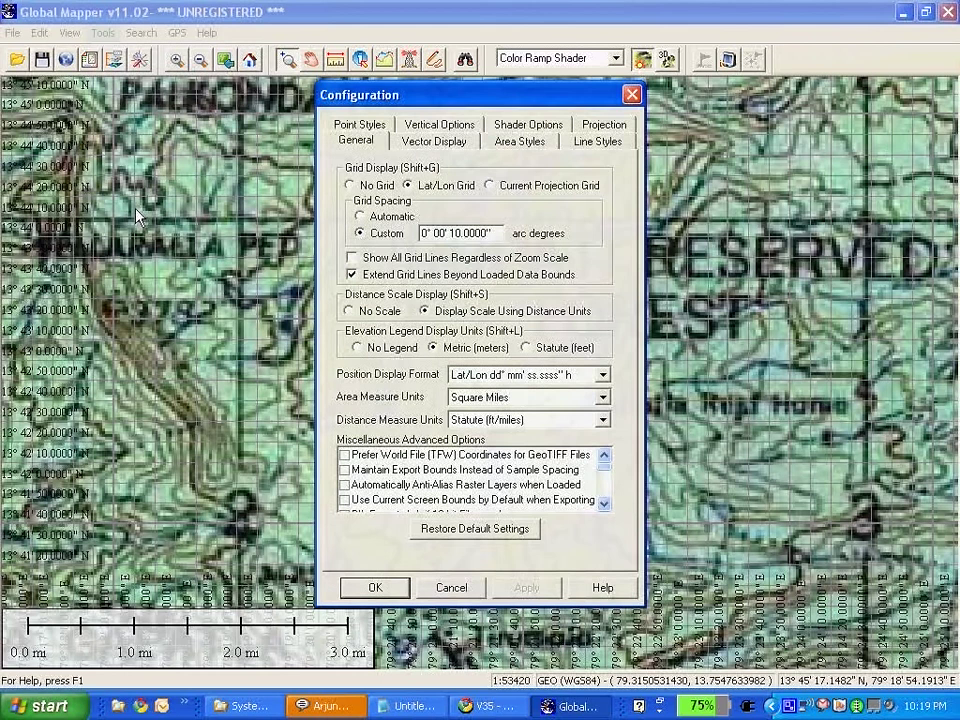
click(458, 236)
key(BackSpace)
text(0)
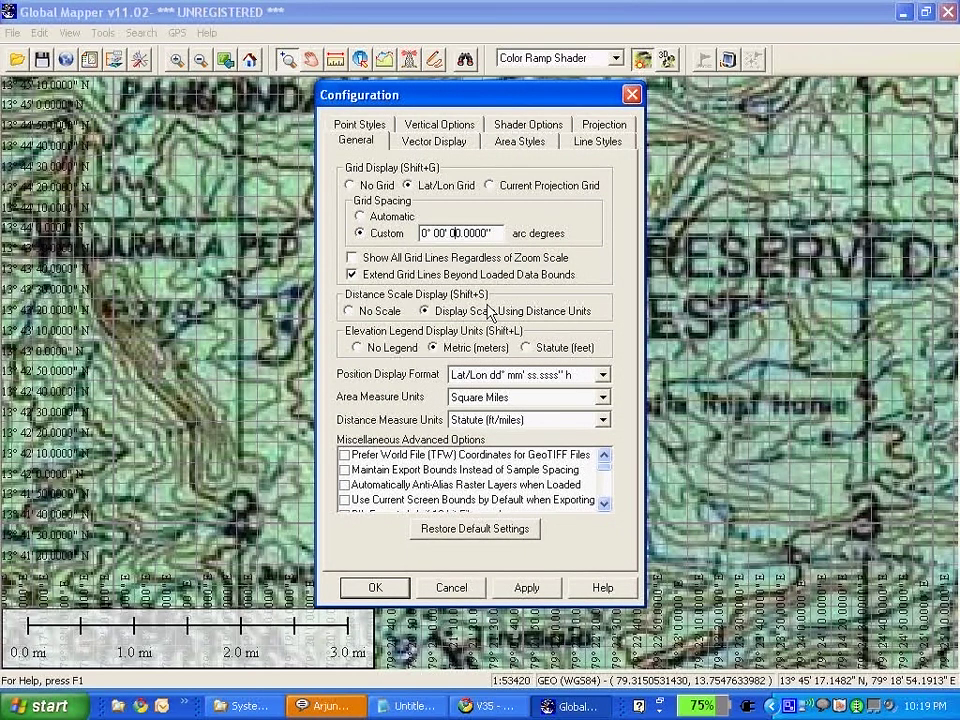
click(438, 232)
key(BackSpace)
text(1)
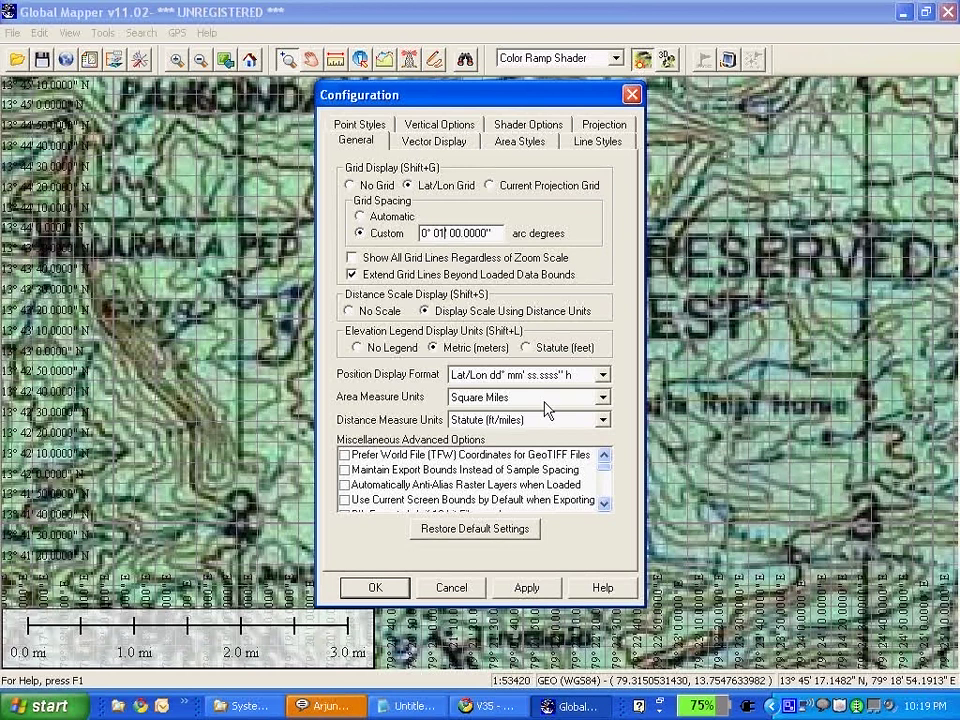
click(395, 590)
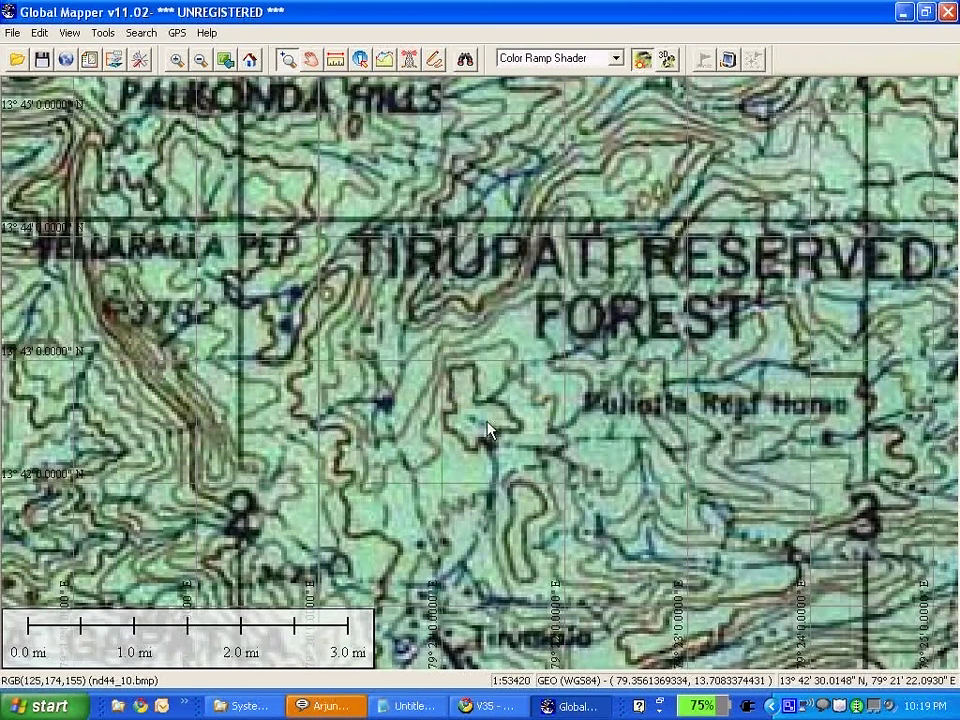
Zoom out by 2 and pan north-west until Kodivengamma Bhavi Reserved Forest is centred
click(200, 60)
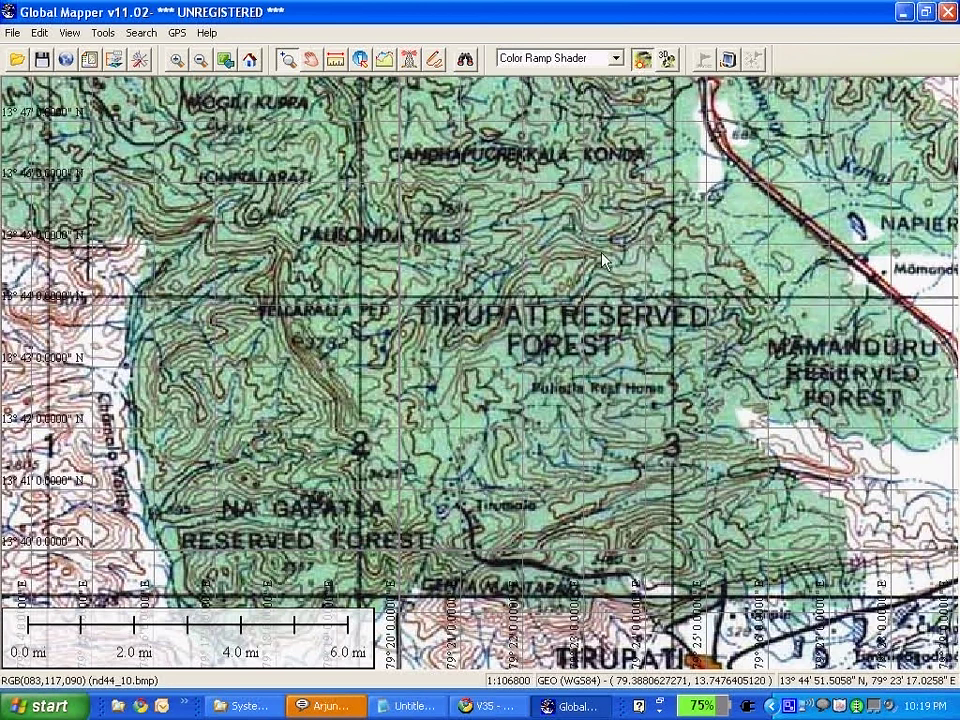
click(314, 60)
drag(371, 227, 455, 365)
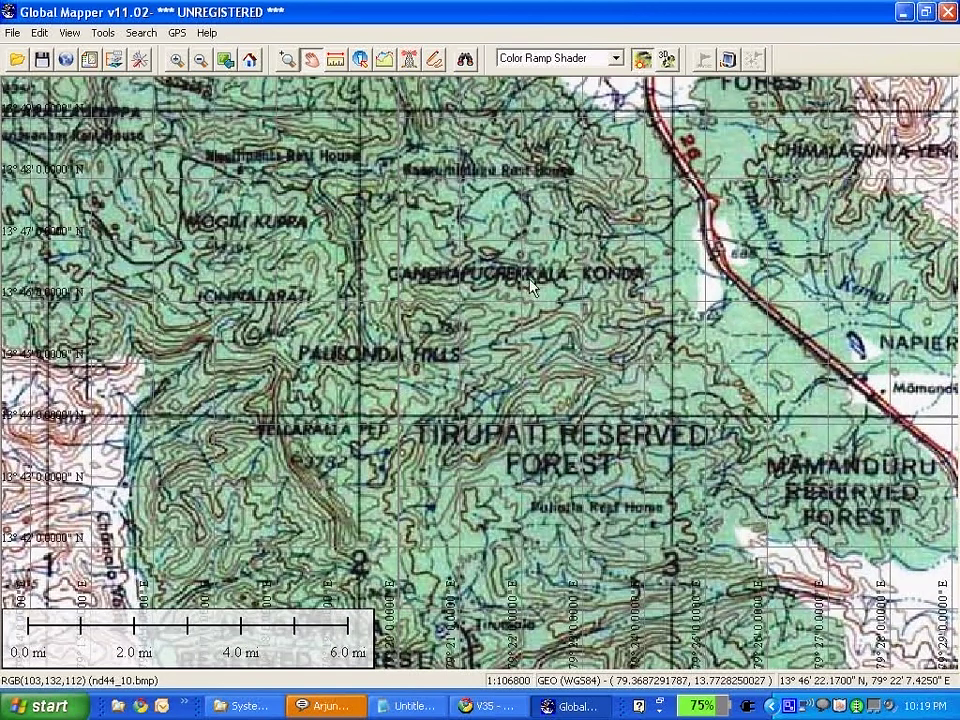
drag(428, 76, 600, 305)
drag(360, 80, 500, 265)
drag(462, 160, 614, 427)
drag(394, 461, 514, 403)
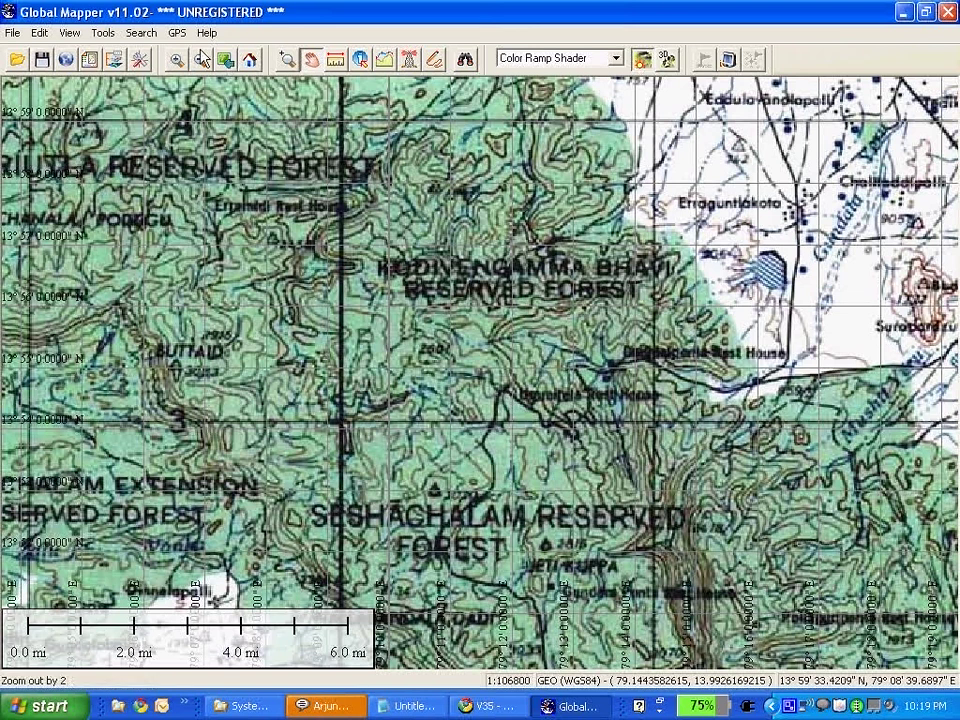
Zoom in by 2 over Kodivengamma Bhavi Reserved Forest to inspect the 1-minute gridlines
scroll(497, 408, up, 1)
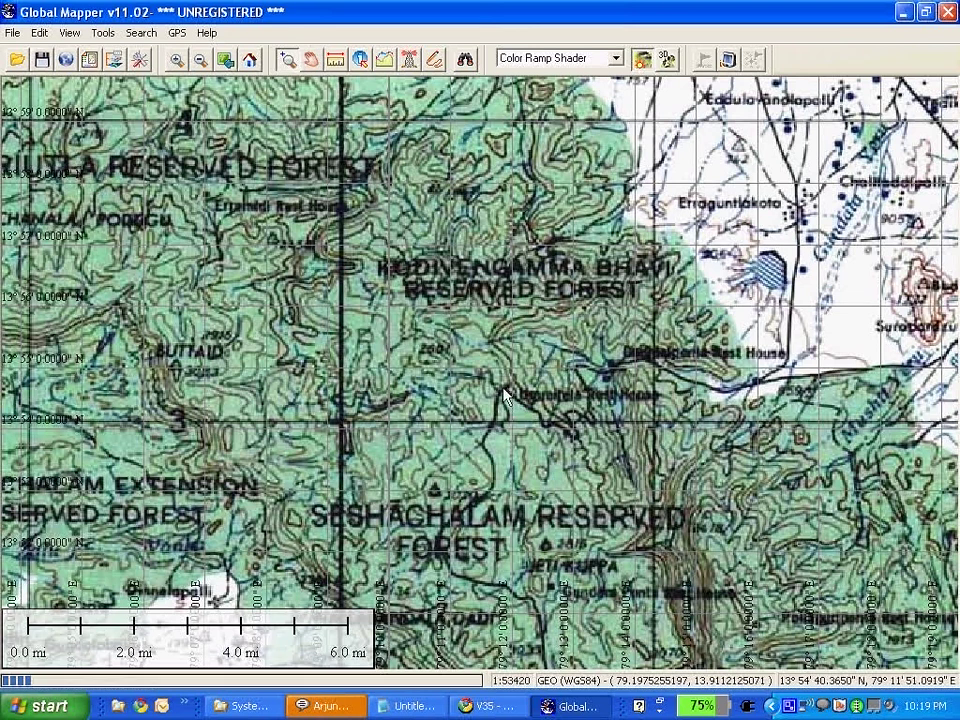